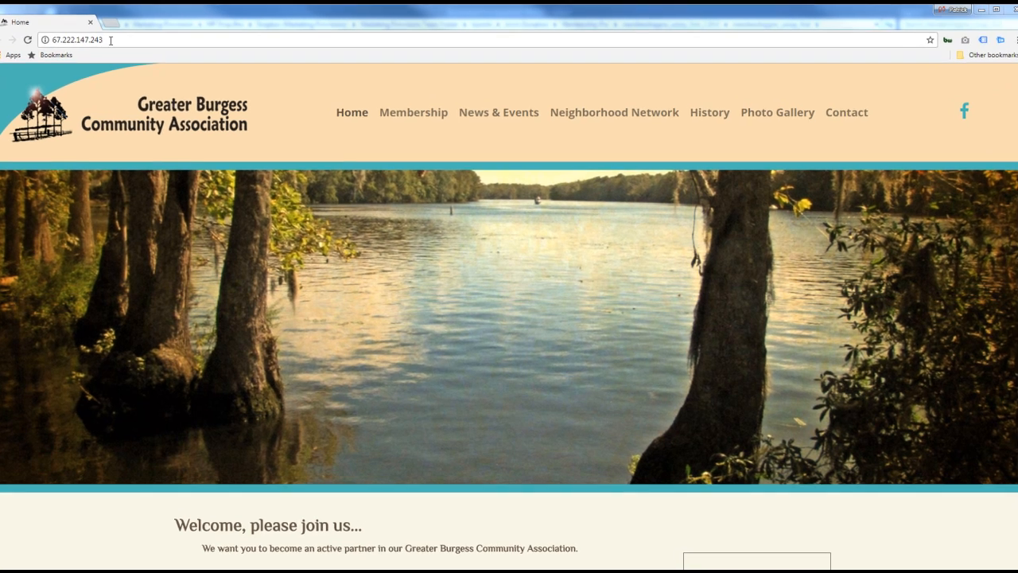
Open the administrator login page of the Greater Burgess Community Association website at 67.222.147.243/administrator
{"action": "left_click", "coordinate": [109, 39]}
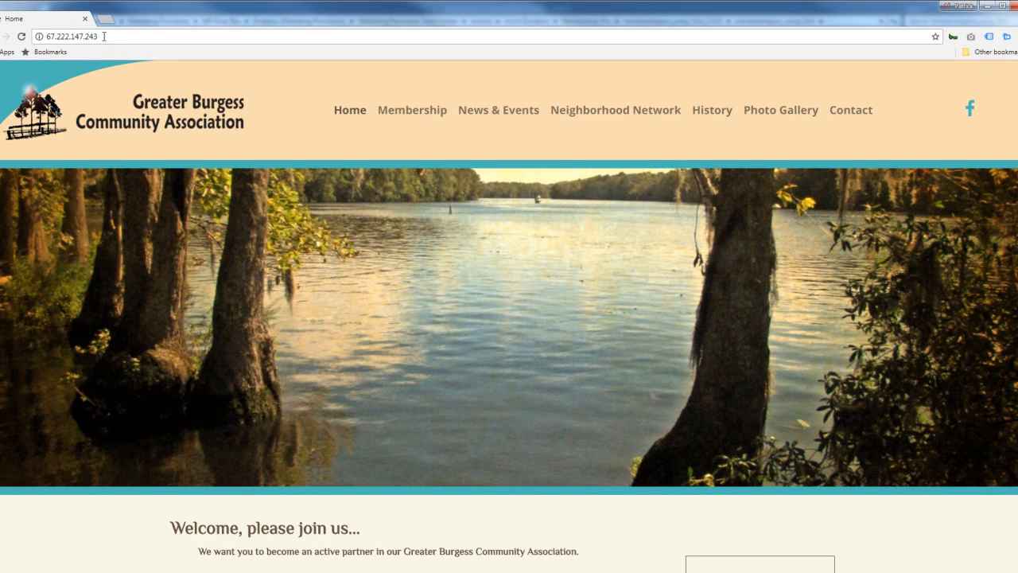
{"action": "type", "text": "/ad"}
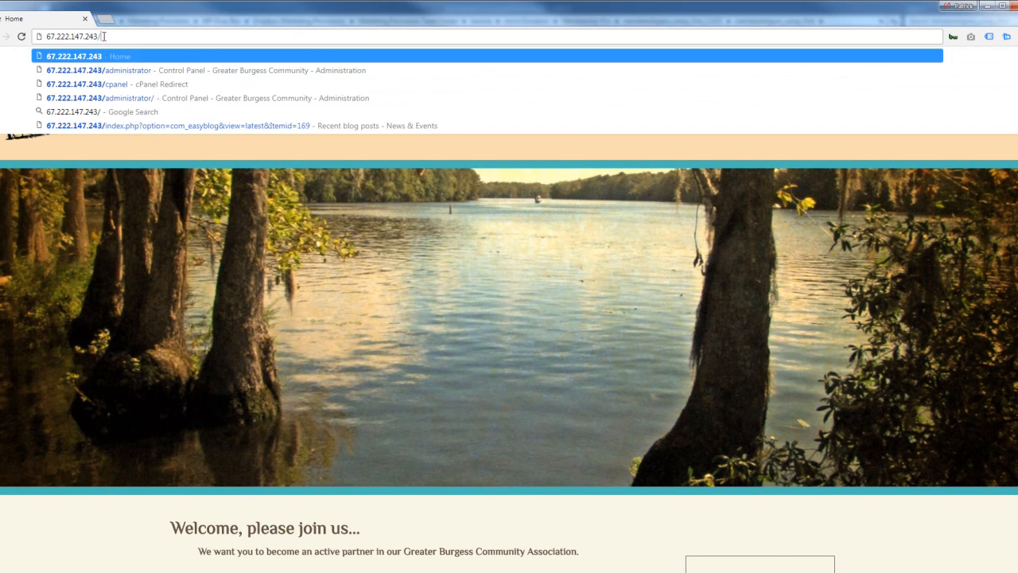
{"action": "left_click", "coordinate": [137, 70]}
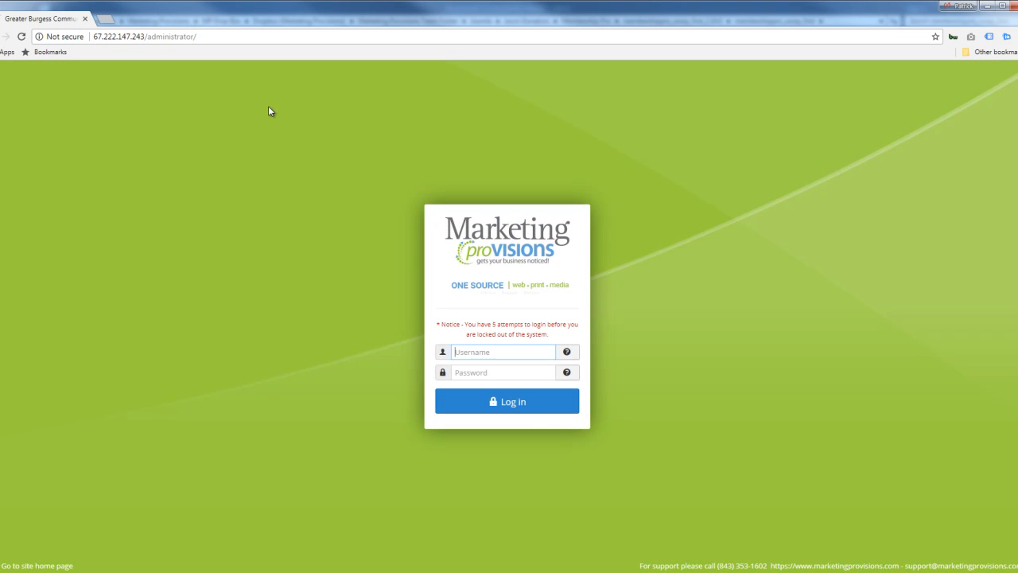
Log in to the site administration with the administrator username and the pasted account password
{"action": "left_click", "coordinate": [468, 351]}
{"action": "left_click", "coordinate": [473, 368]}
{"action": "right_click", "coordinate": [473, 374]}
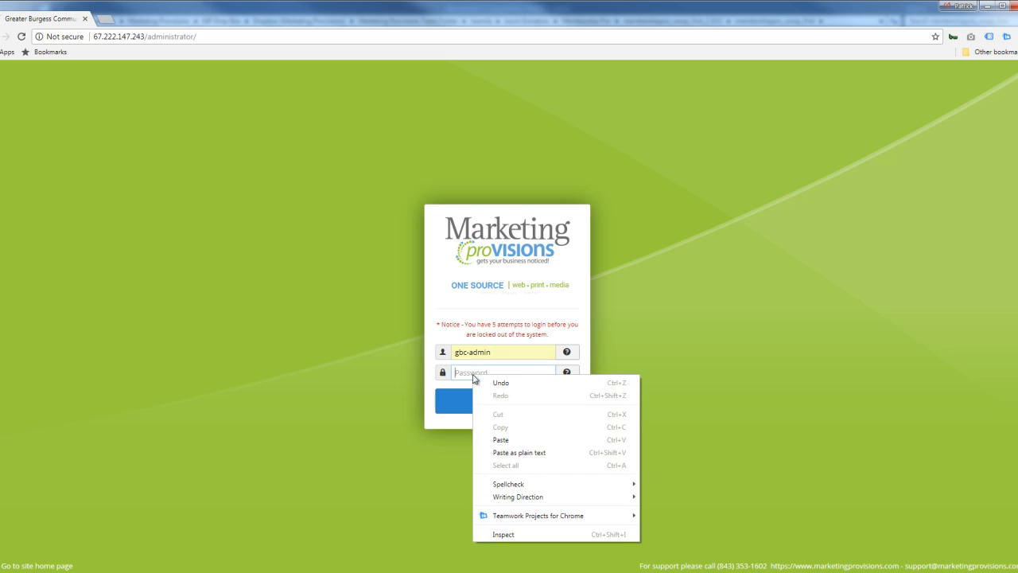
{"action": "left_click", "coordinate": [510, 442]}
{"action": "left_click", "coordinate": [503, 406]}
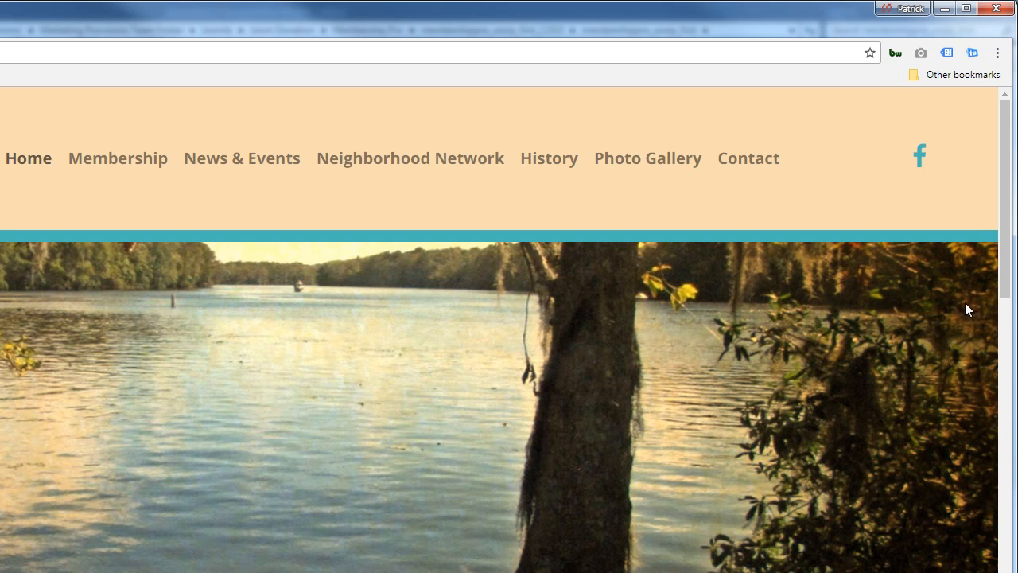
Return from the public home page to the administration control panel and open the EasyBlog posts list
{"action": "left_click_drag", "start_coordinate": [1006, 228], "coordinate": [1005, 163]}
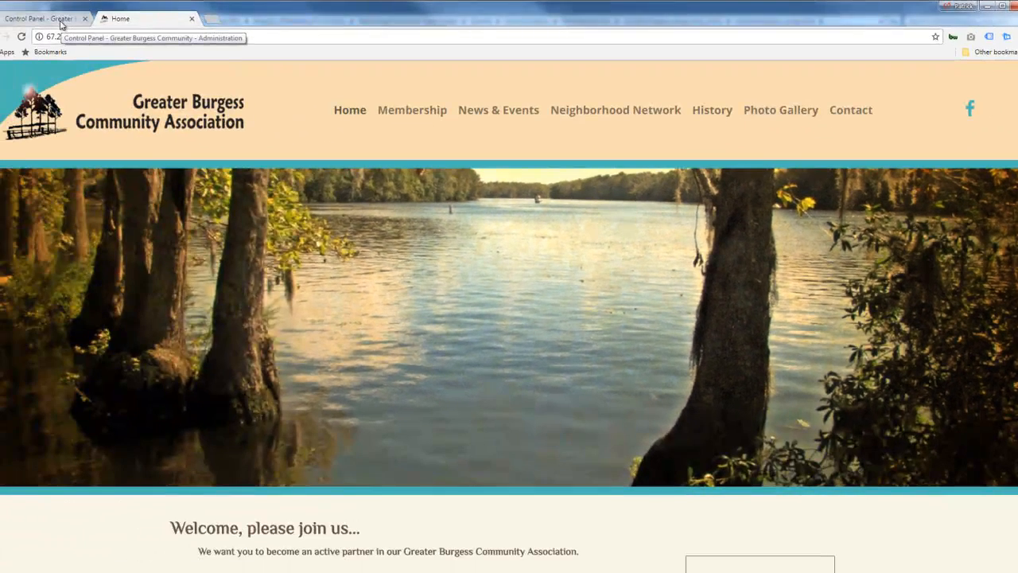
{"action": "left_click", "coordinate": [61, 21]}
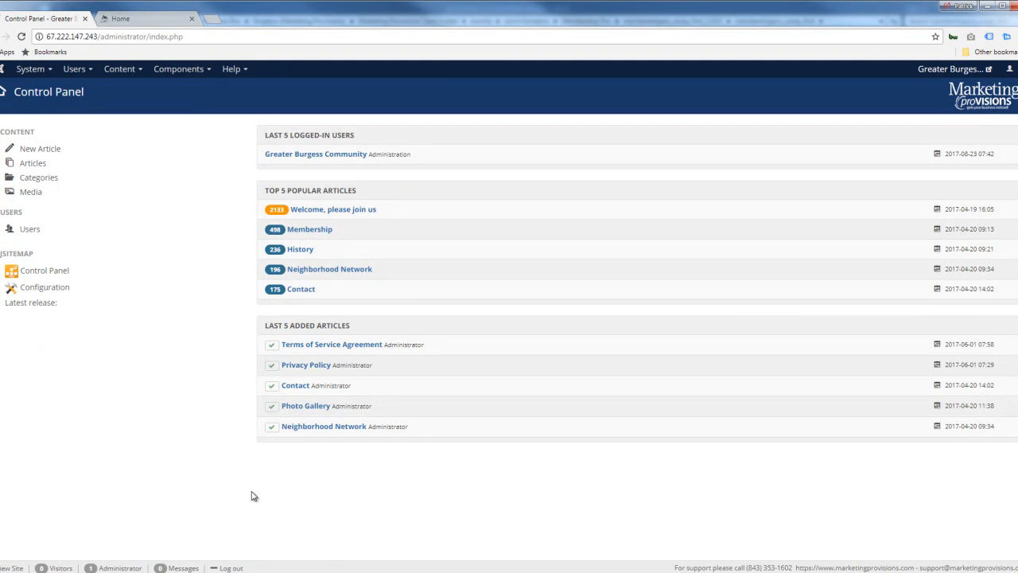
{"action": "left_click", "coordinate": [210, 71]}
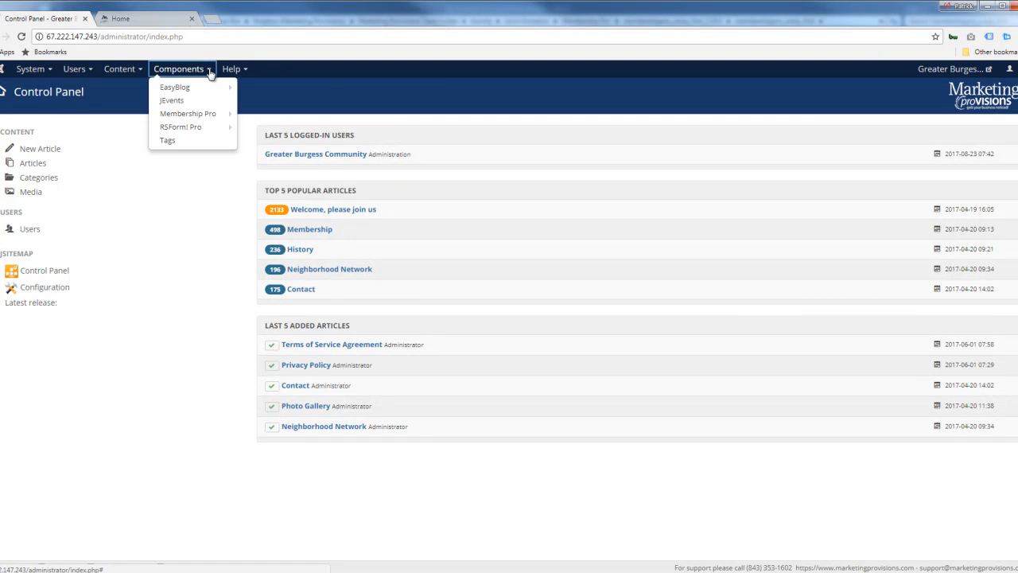
{"action": "mouse_move", "coordinate": [183, 93]}
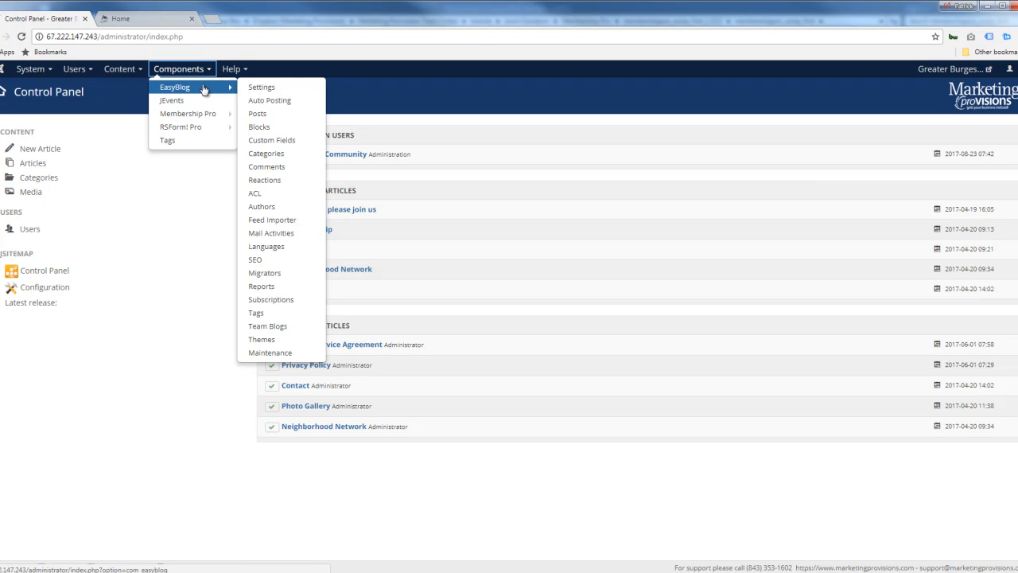
{"action": "left_click", "coordinate": [265, 116]}
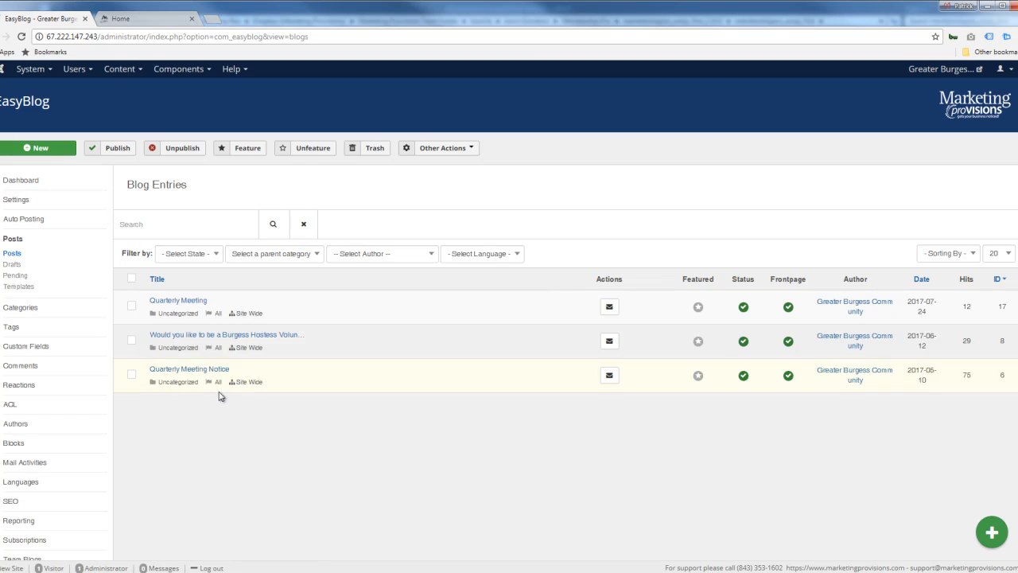
Start a new blog post, examine the composer's Post Cover image options, and return to the blog entries without saving
{"action": "left_click", "coordinate": [49, 150]}
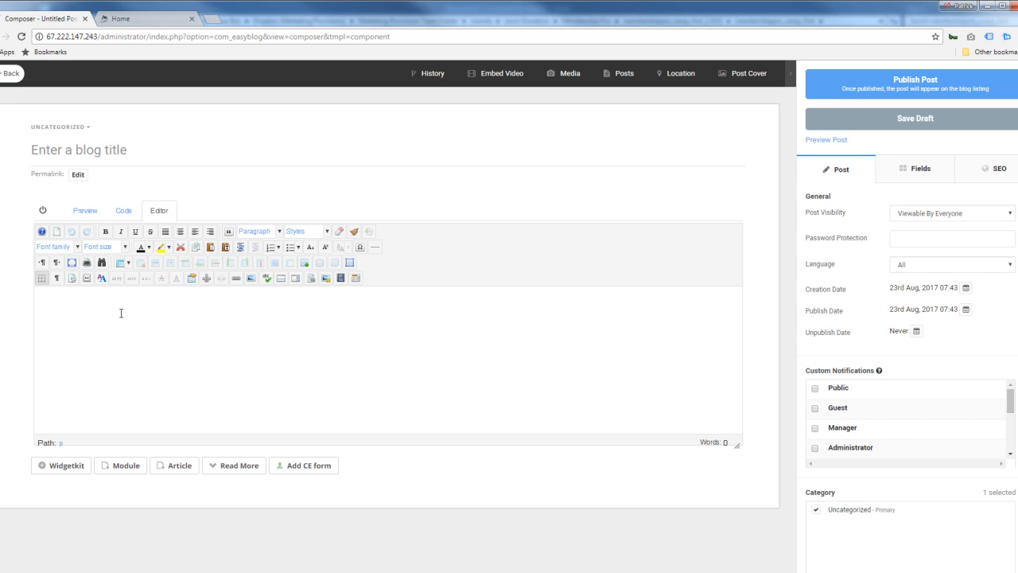
{"action": "left_click", "coordinate": [101, 296]}
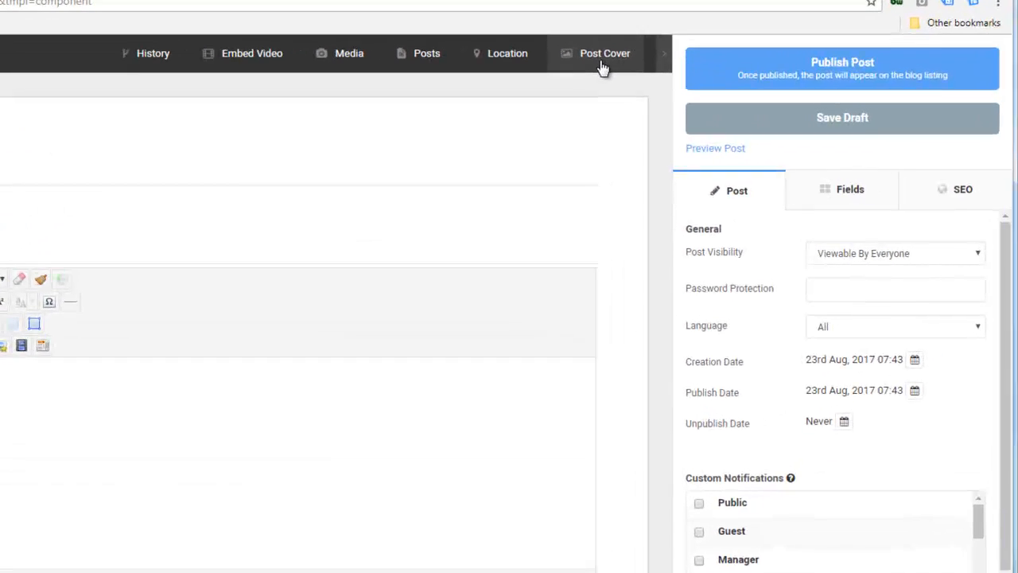
{"action": "left_click", "coordinate": [746, 82]}
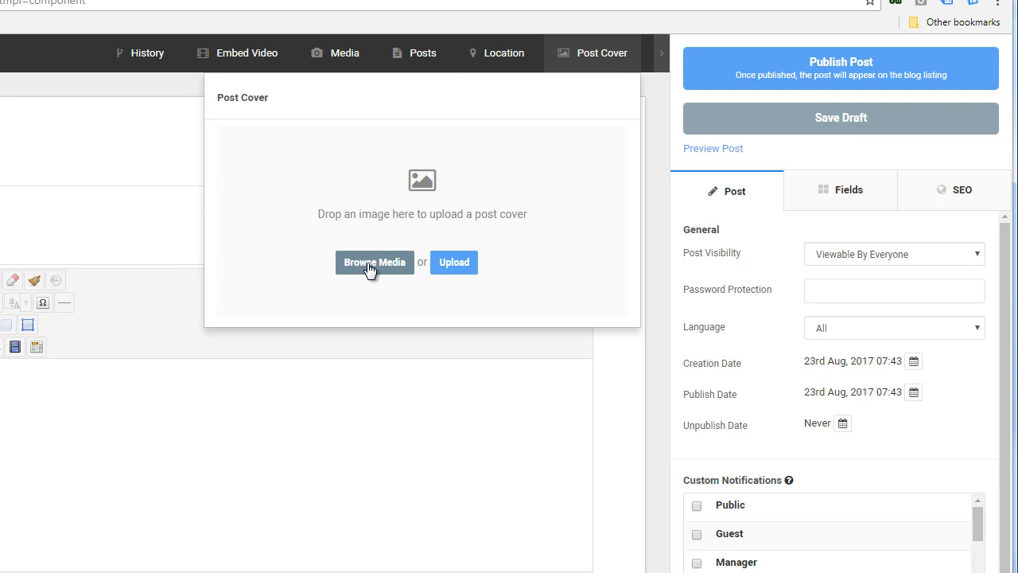
{"action": "left_click", "coordinate": [460, 266]}
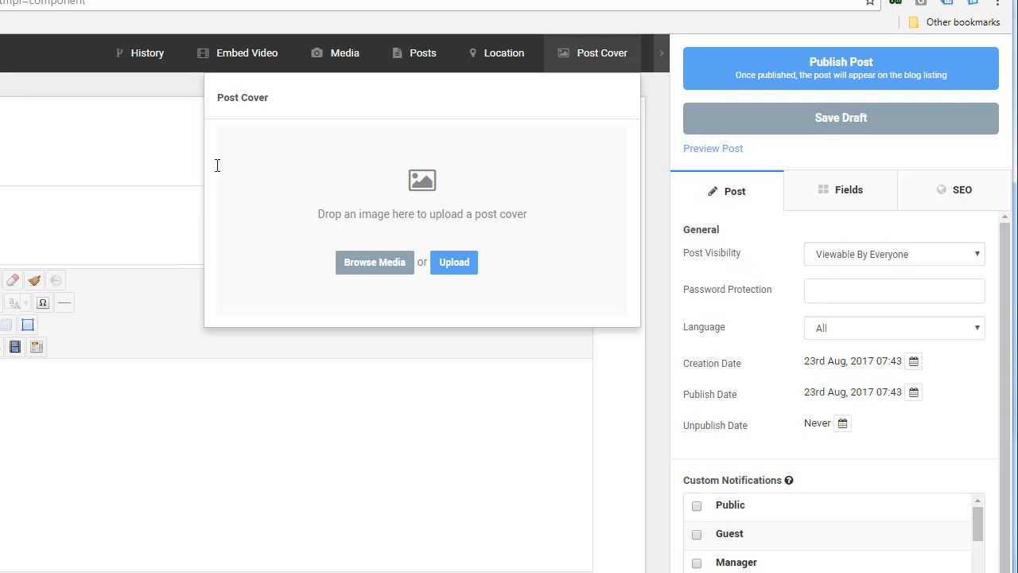
{"action": "left_click", "coordinate": [118, 157]}
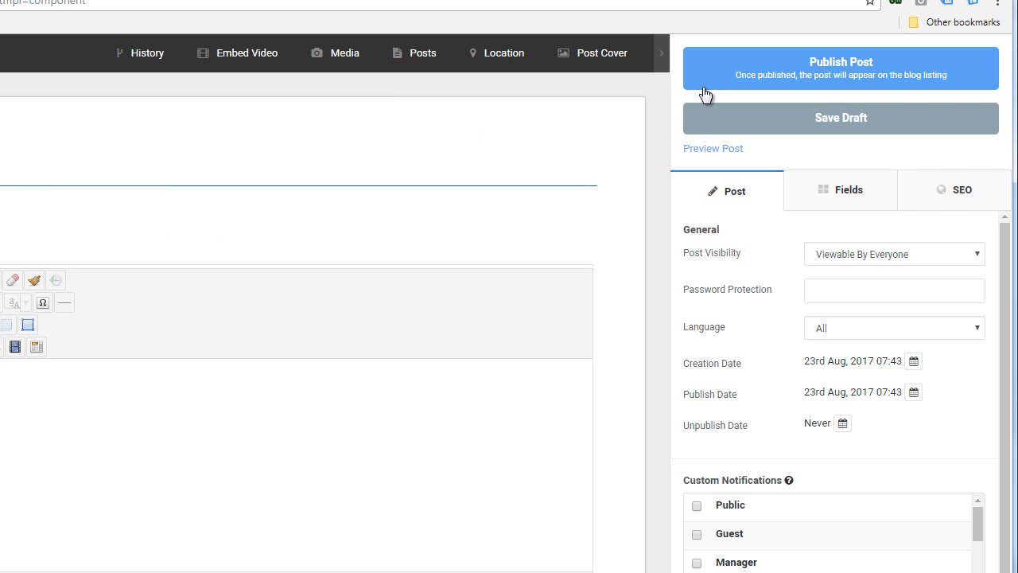
{"action": "left_click", "coordinate": [608, 59]}
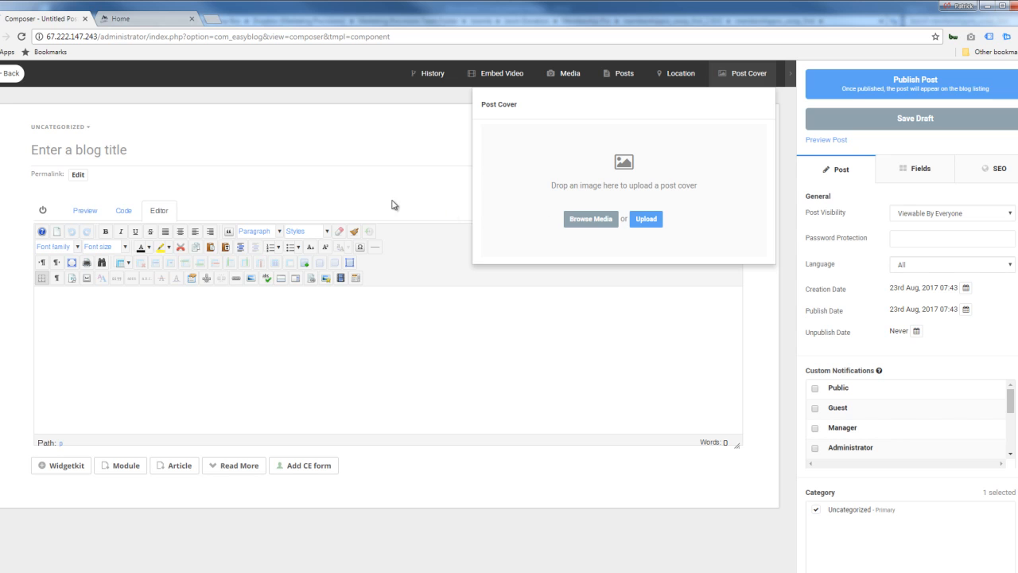
{"action": "left_click", "coordinate": [426, 147]}
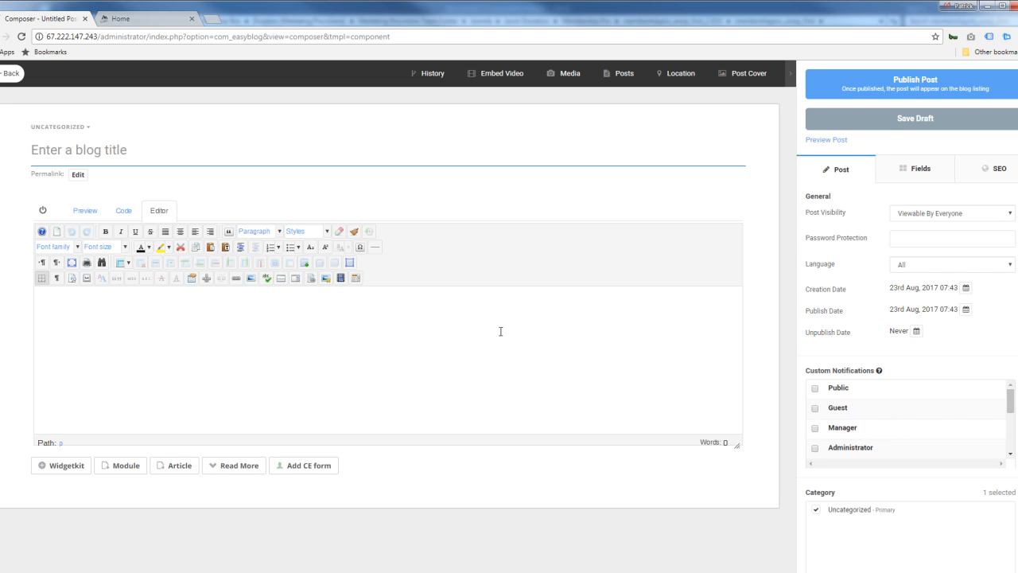
{"action": "left_click", "coordinate": [11, 75]}
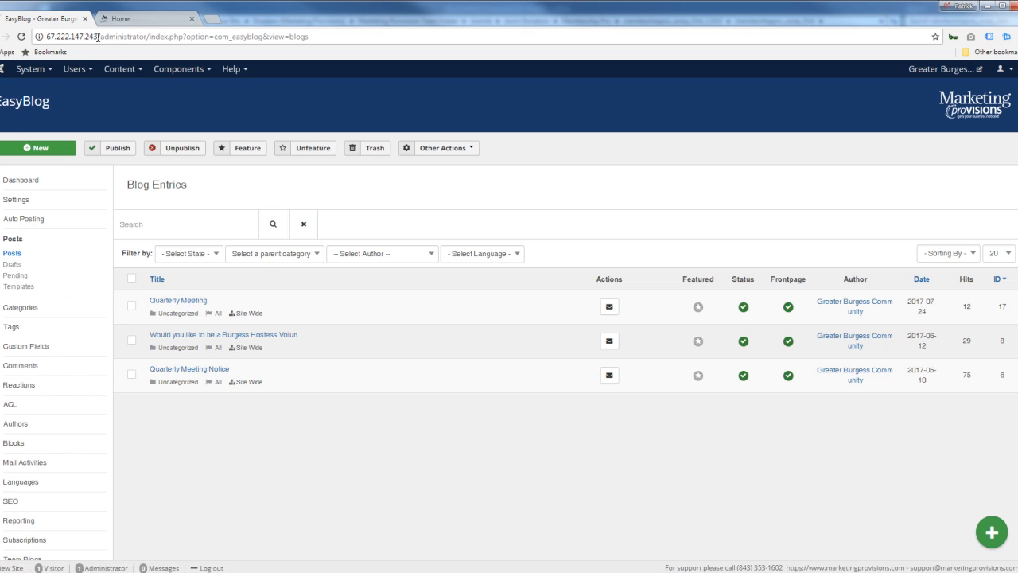
Review EasyBlog's Facebook autoposting settings
{"action": "left_click_drag", "start_coordinate": [97, 37], "coordinate": [39, 37]}
{"action": "left_click", "coordinate": [32, 222]}
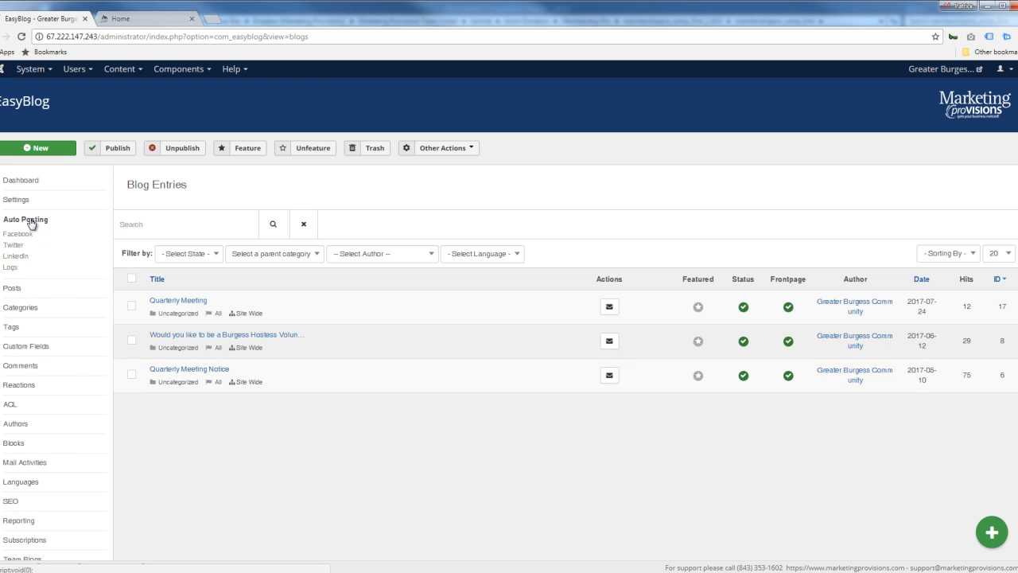
{"action": "left_click", "coordinate": [25, 235]}
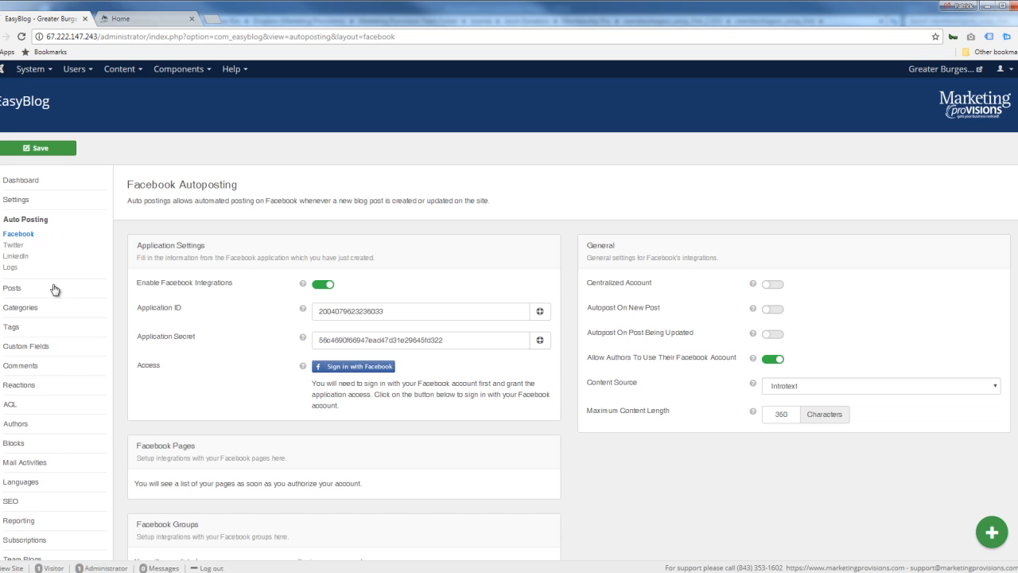
{"action": "scroll", "coordinate": [42, 372], "scroll_direction": "down", "scroll_amount": 1}
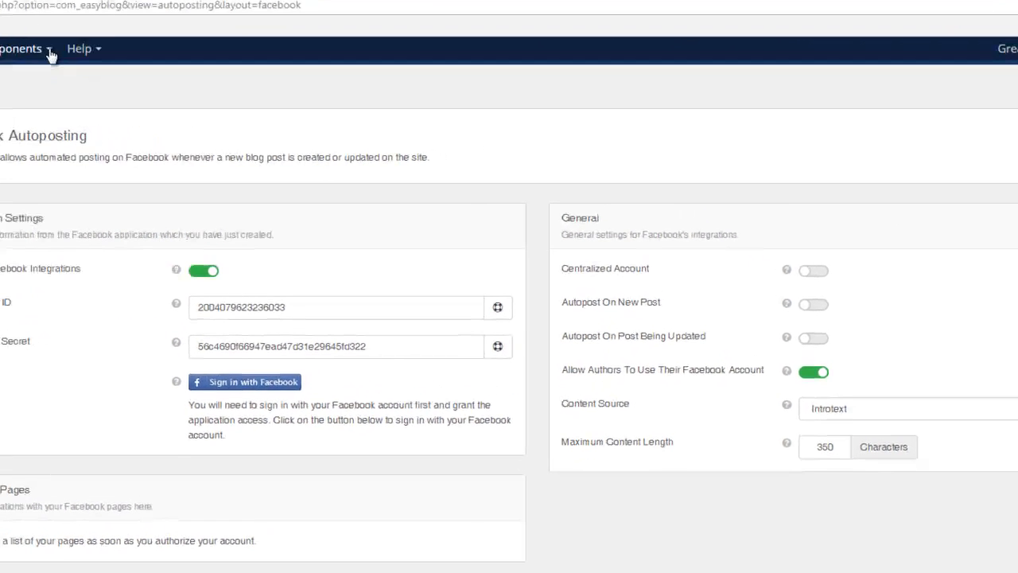
Open the dashboard of the Membership Pro component
{"action": "left_click", "coordinate": [140, 69]}
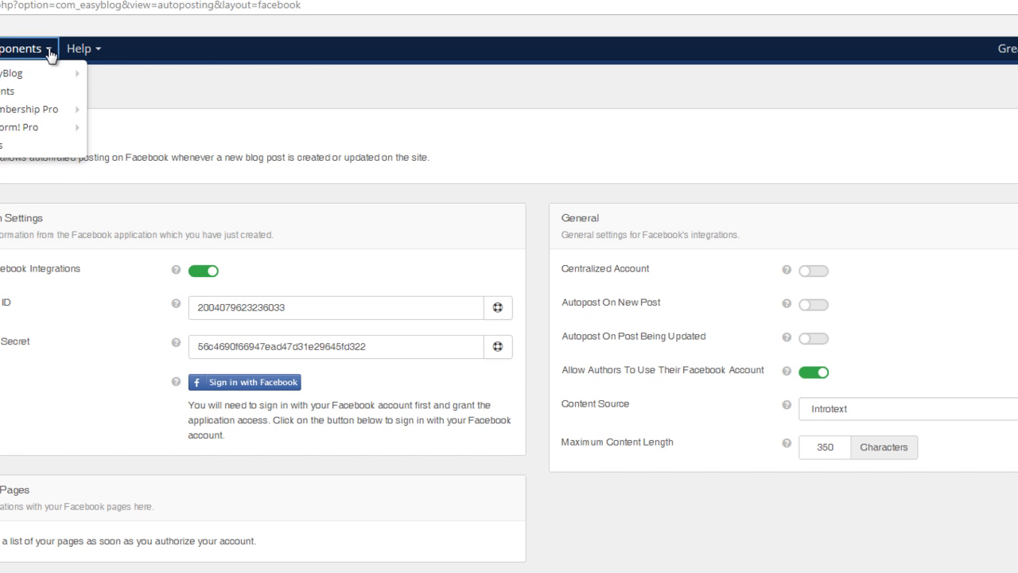
{"action": "mouse_move", "coordinate": [3, 76]}
{"action": "left_click", "coordinate": [248, 90]}
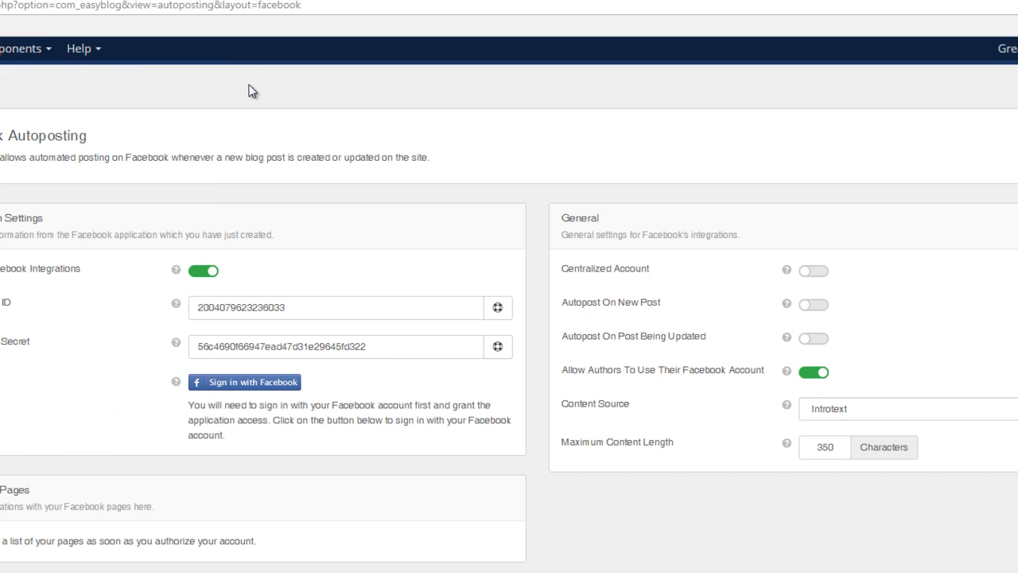
{"action": "left_click", "coordinate": [48, 50]}
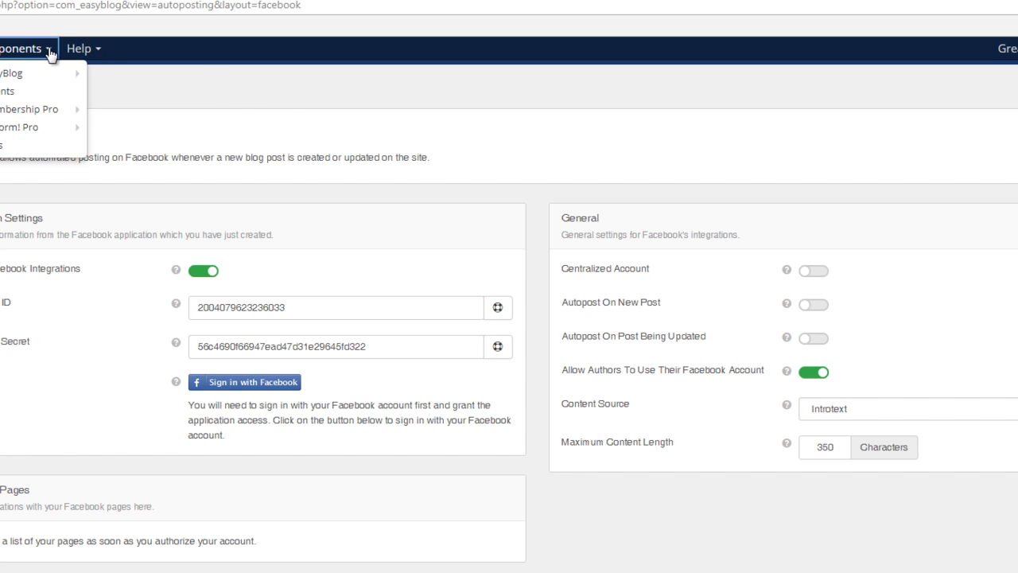
{"action": "mouse_move", "coordinate": [38, 110]}
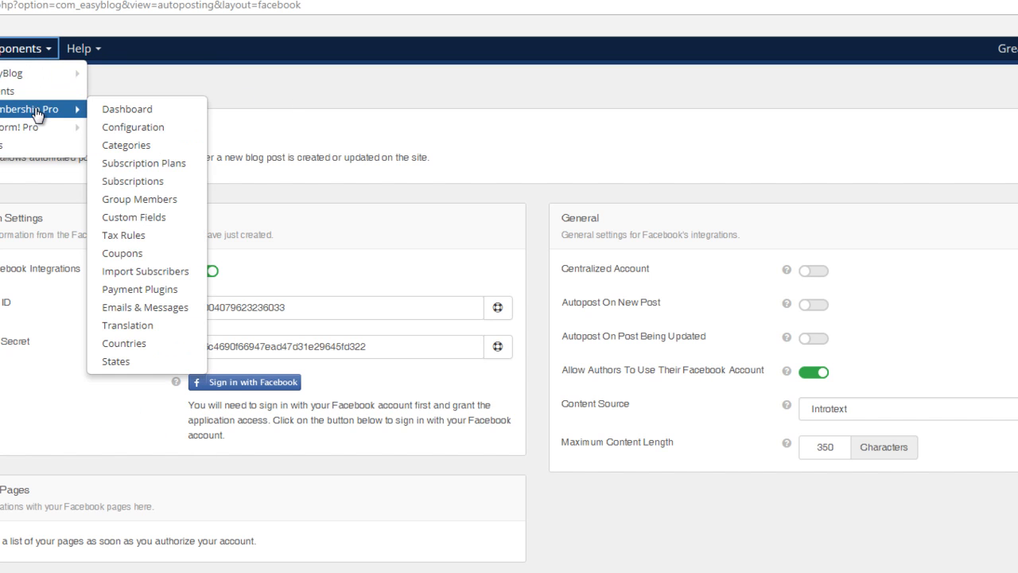
{"action": "left_click", "coordinate": [123, 112]}
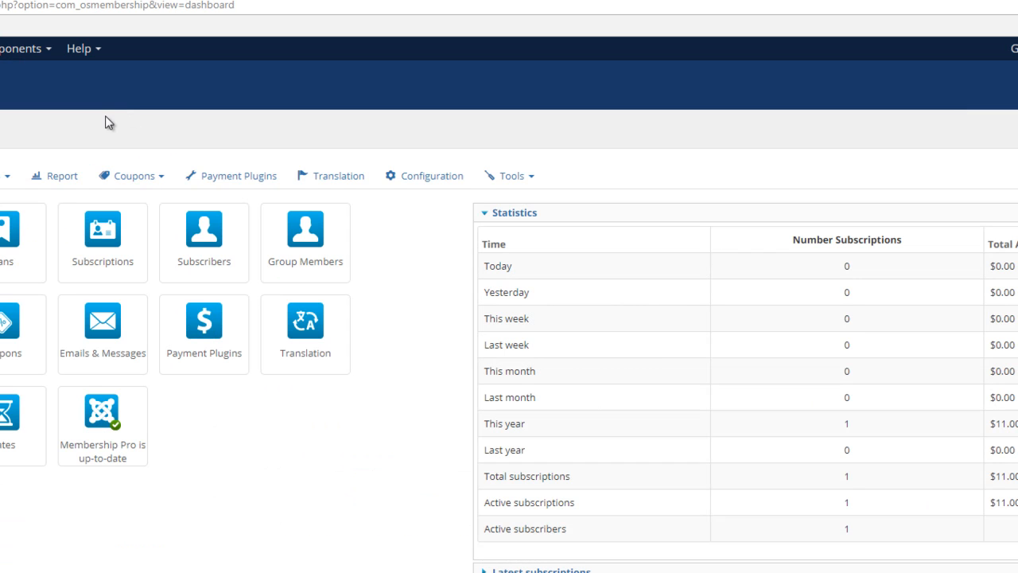
Look over Membership Pro's coupon options and its subscriptions list, and return to the dashboard
{"action": "left_click", "coordinate": [131, 176]}
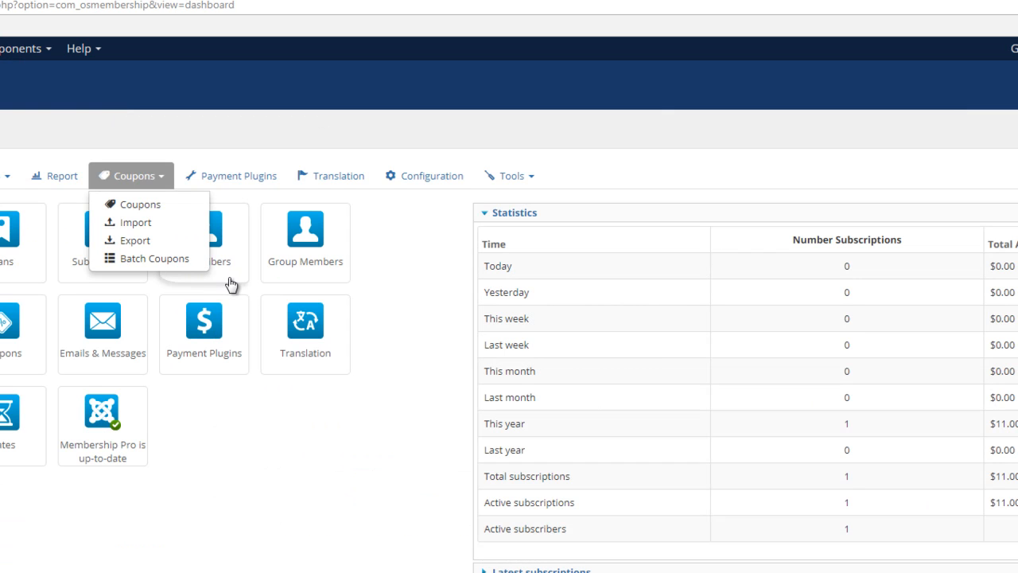
{"action": "left_click", "coordinate": [253, 528]}
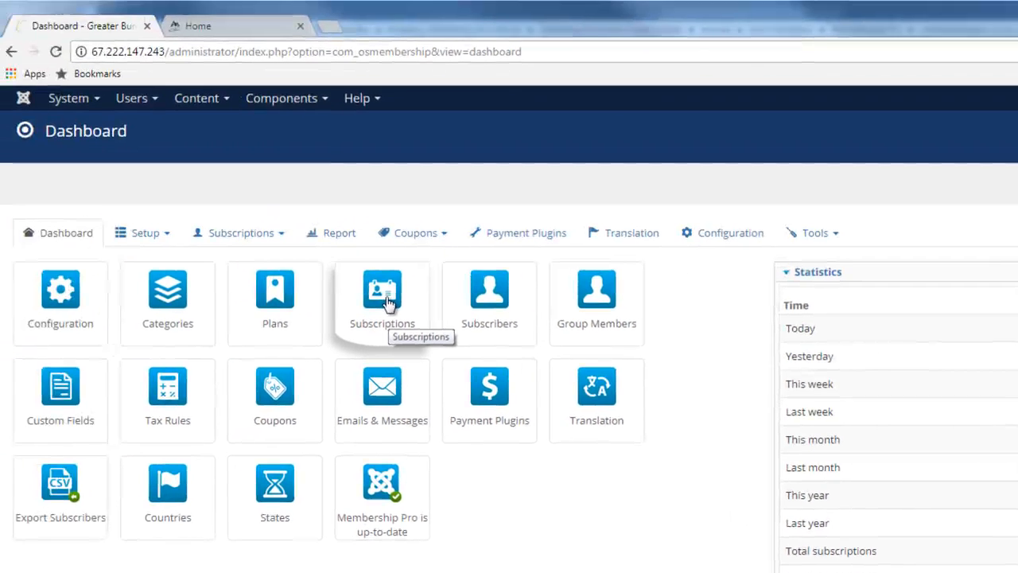
{"action": "left_click", "coordinate": [108, 241]}
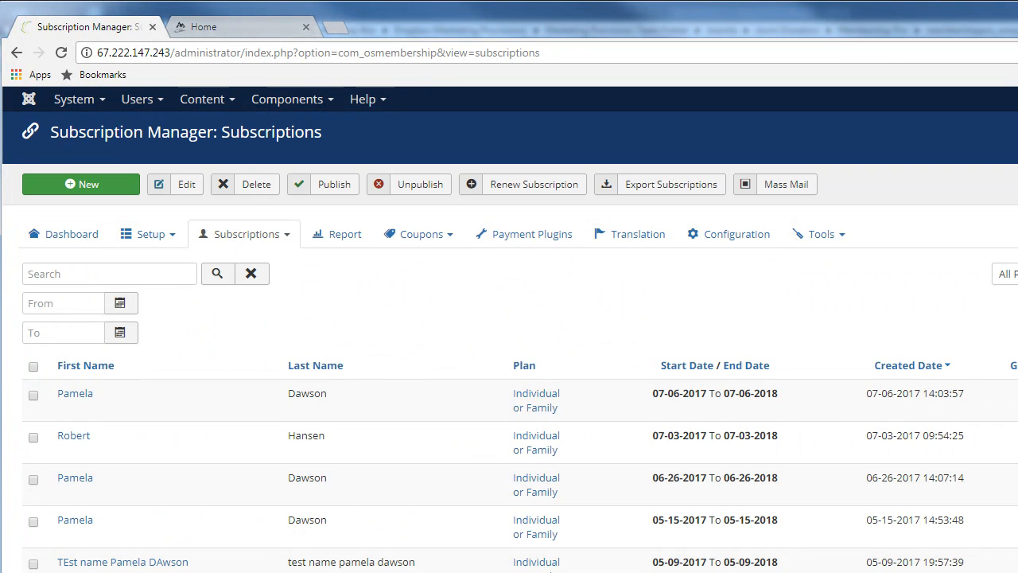
{"action": "left_click", "coordinate": [17, 52]}
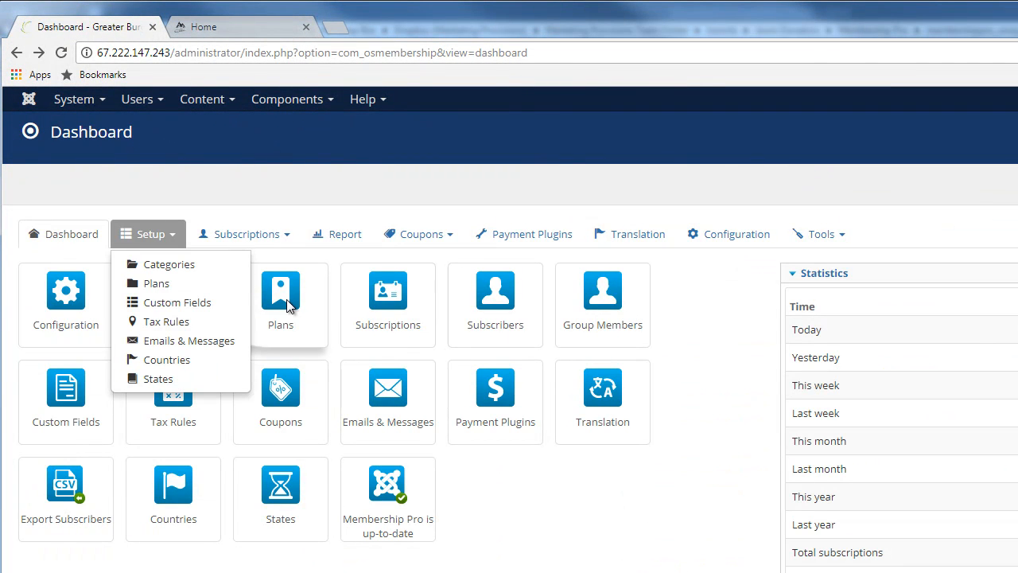
Open the Individual or Family membership plan for editing and review its details, descriptions and advanced settings
{"action": "left_click", "coordinate": [301, 306]}
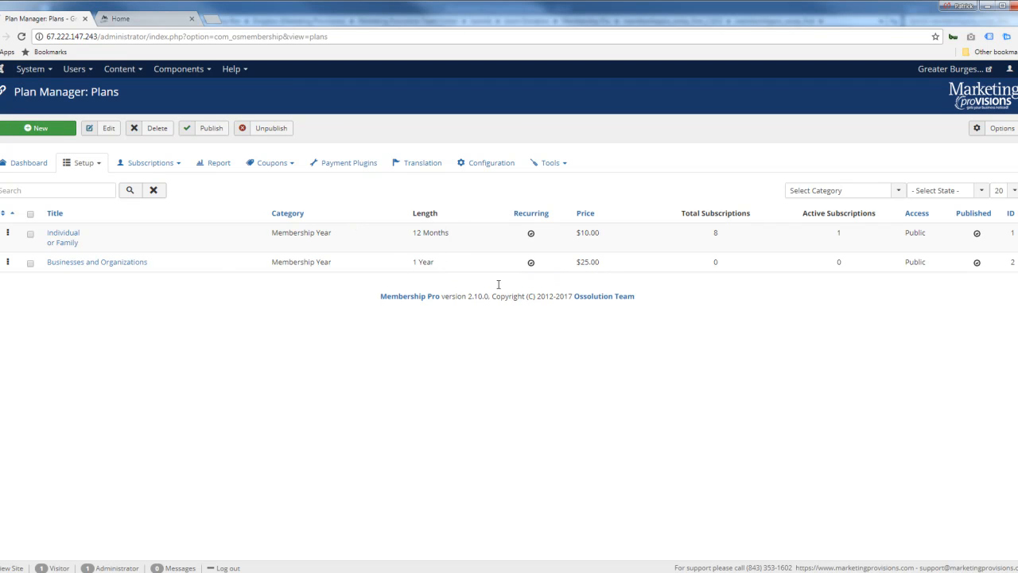
{"action": "left_click", "coordinate": [69, 241]}
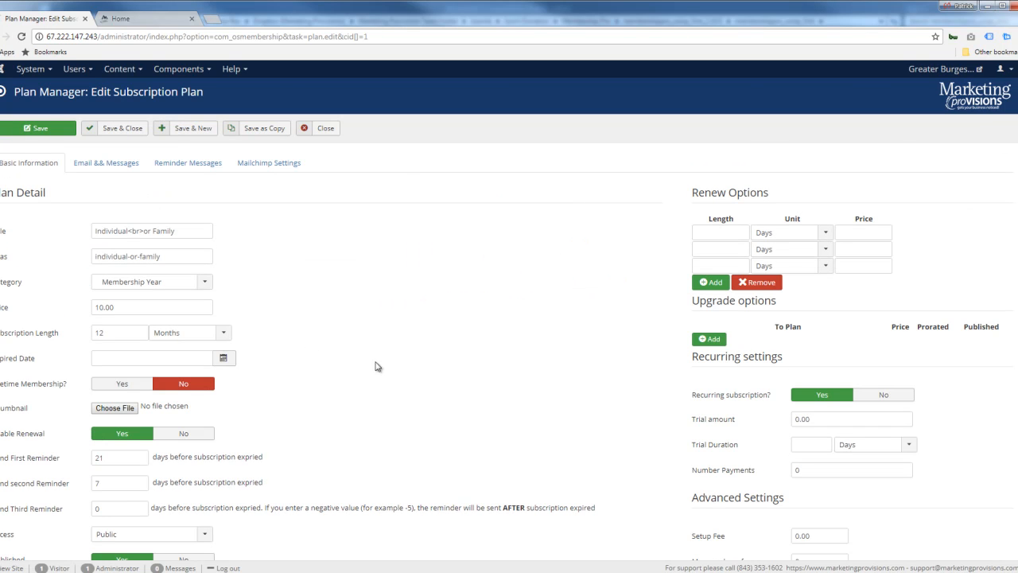
{"action": "scroll", "coordinate": [371, 353], "scroll_direction": "down", "scroll_amount": 5}
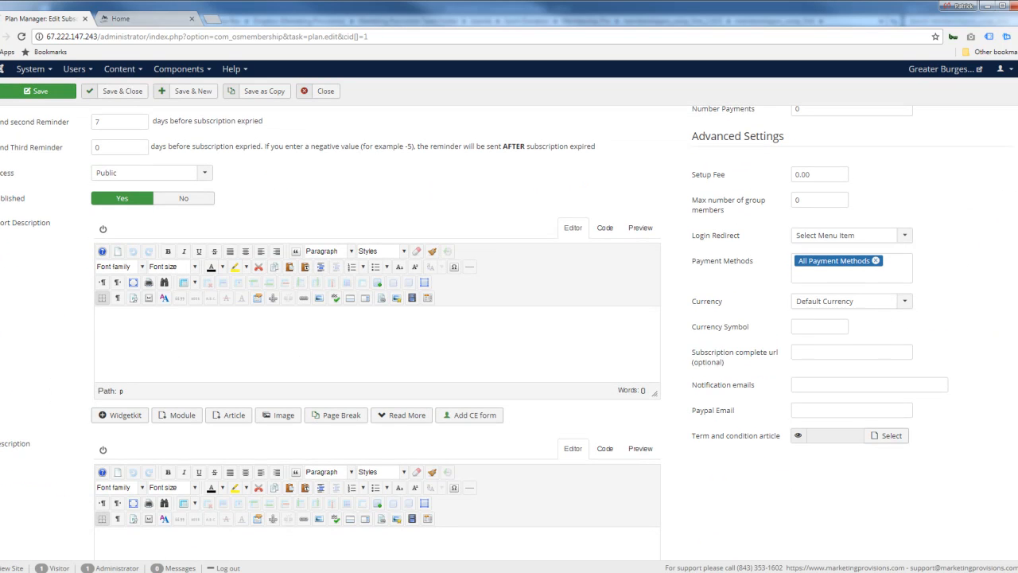
{"action": "scroll", "coordinate": [371, 318], "scroll_direction": "down", "scroll_amount": 2}
{"action": "scroll", "coordinate": [371, 318], "scroll_direction": "up", "scroll_amount": 2}
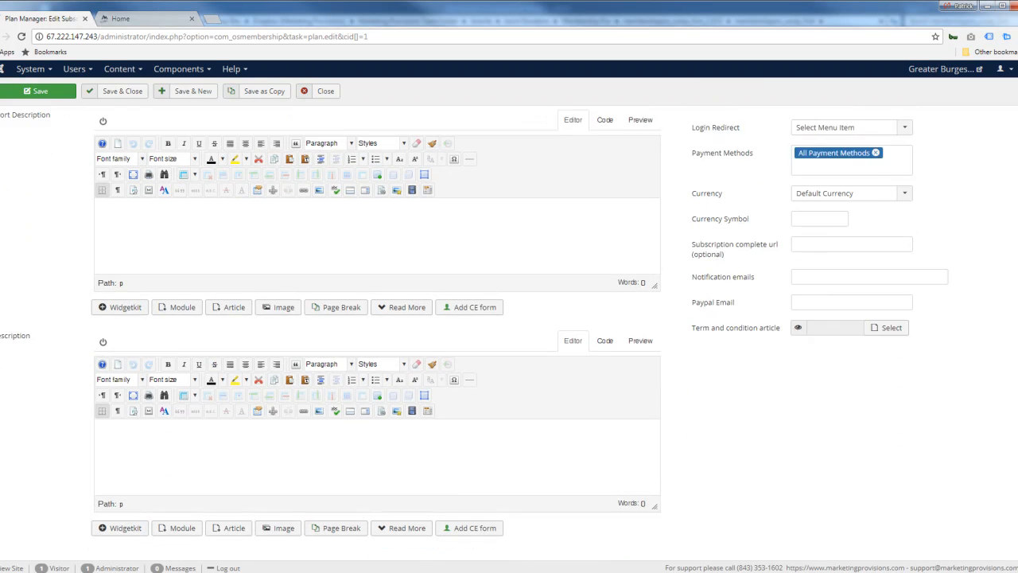
{"action": "scroll", "coordinate": [371, 318], "scroll_direction": "down", "scroll_amount": 1}
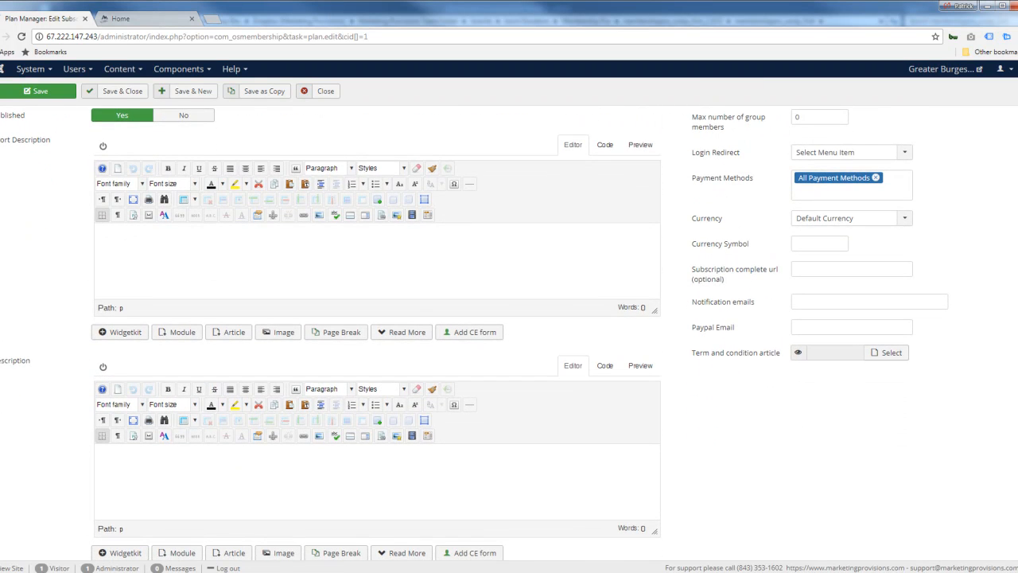
Finish reviewing the Individual or Family plan's settings and close the plan without saving
{"action": "scroll", "coordinate": [370, 319], "scroll_direction": "down", "scroll_amount": 1}
{"action": "scroll", "coordinate": [371, 318], "scroll_direction": "up", "scroll_amount": 1}
{"action": "scroll", "coordinate": [1011, 163], "scroll_direction": "up", "scroll_amount": 6}
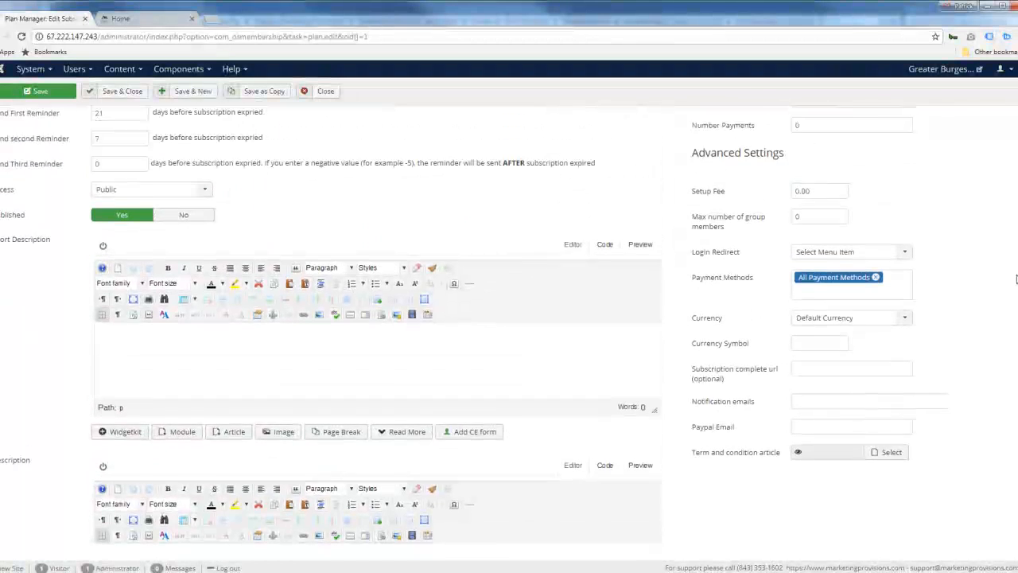
{"action": "scroll", "coordinate": [1011, 163], "scroll_direction": "up", "scroll_amount": 1}
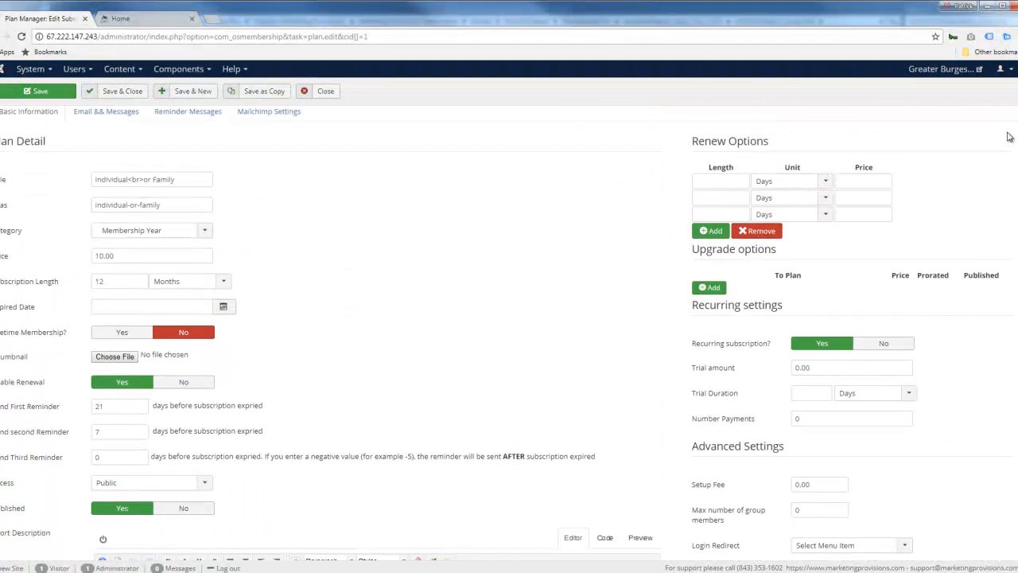
{"action": "left_click", "coordinate": [325, 92]}
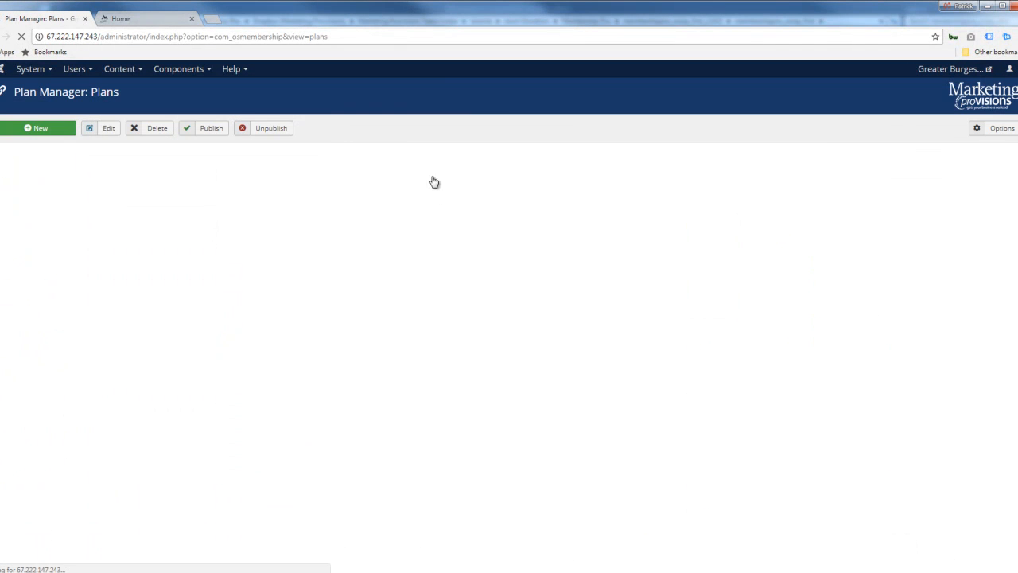
Reopen the Individual or Family membership plan, look over its settings again, and close it without saving
{"action": "left_click", "coordinate": [65, 236]}
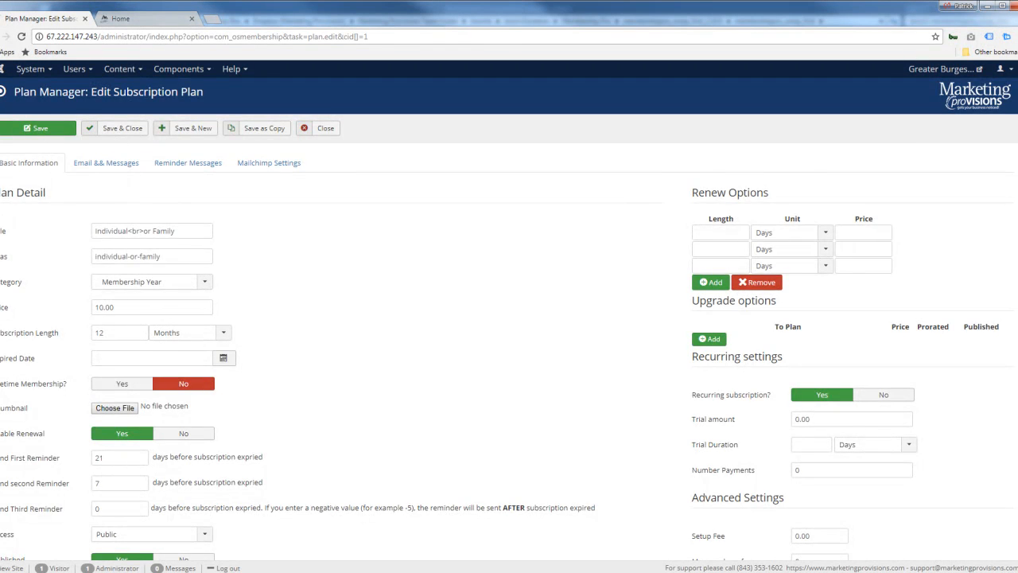
{"action": "scroll", "coordinate": [509, 318], "scroll_direction": "down", "scroll_amount": 5}
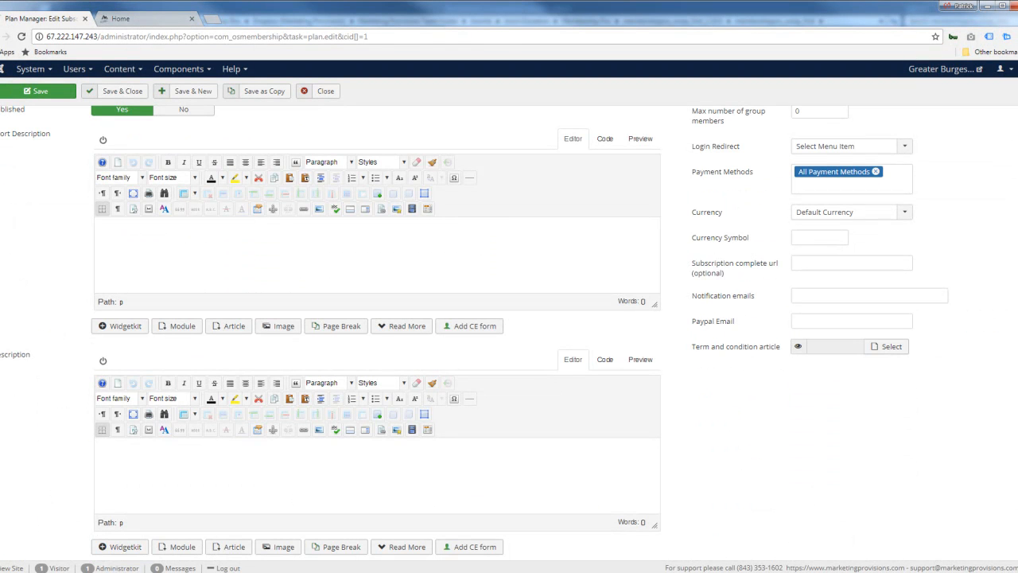
{"action": "scroll", "coordinate": [509, 318], "scroll_direction": "up", "scroll_amount": 2}
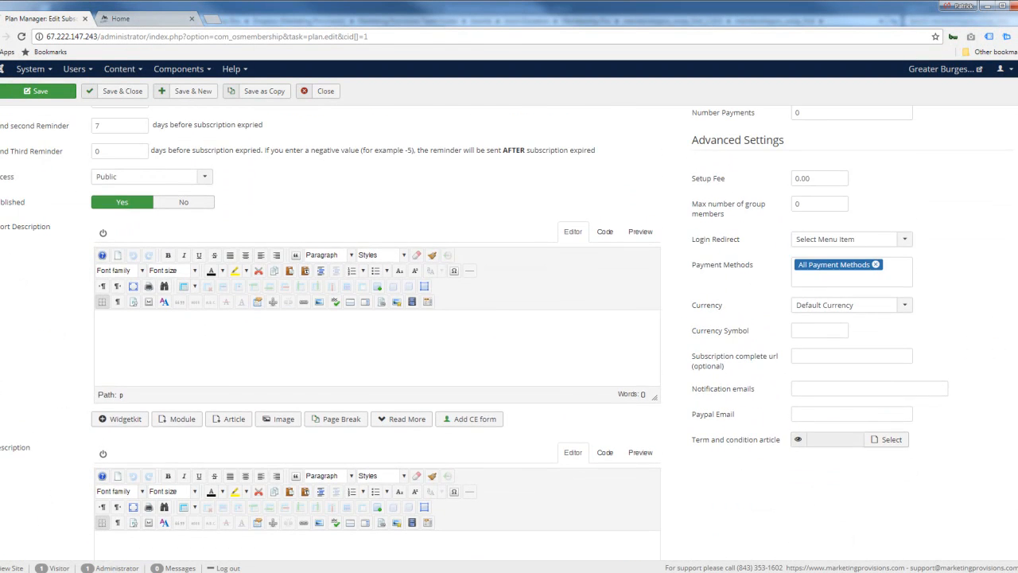
{"action": "scroll", "coordinate": [509, 318], "scroll_direction": "up", "scroll_amount": 5}
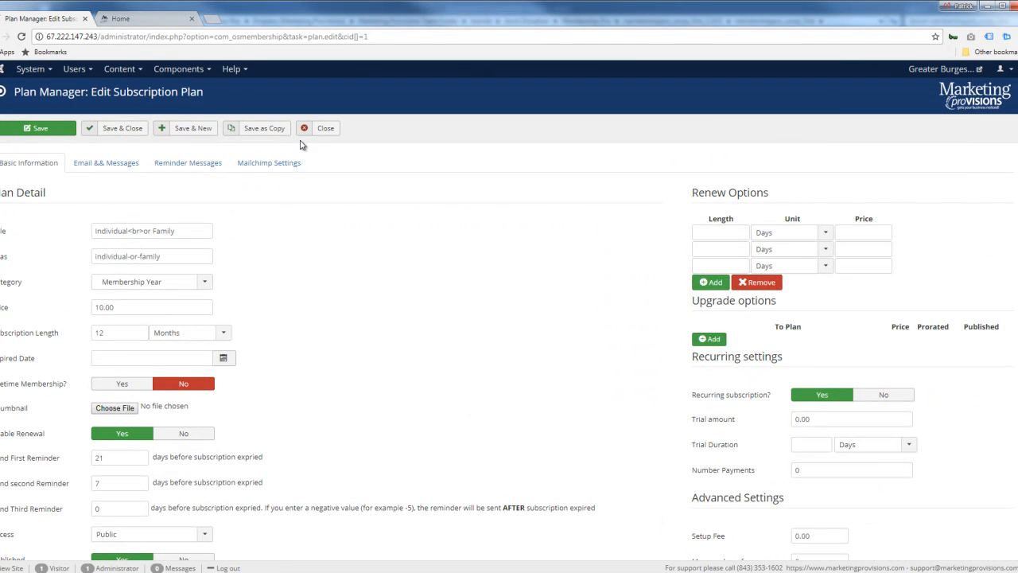
{"action": "left_click", "coordinate": [340, 130]}
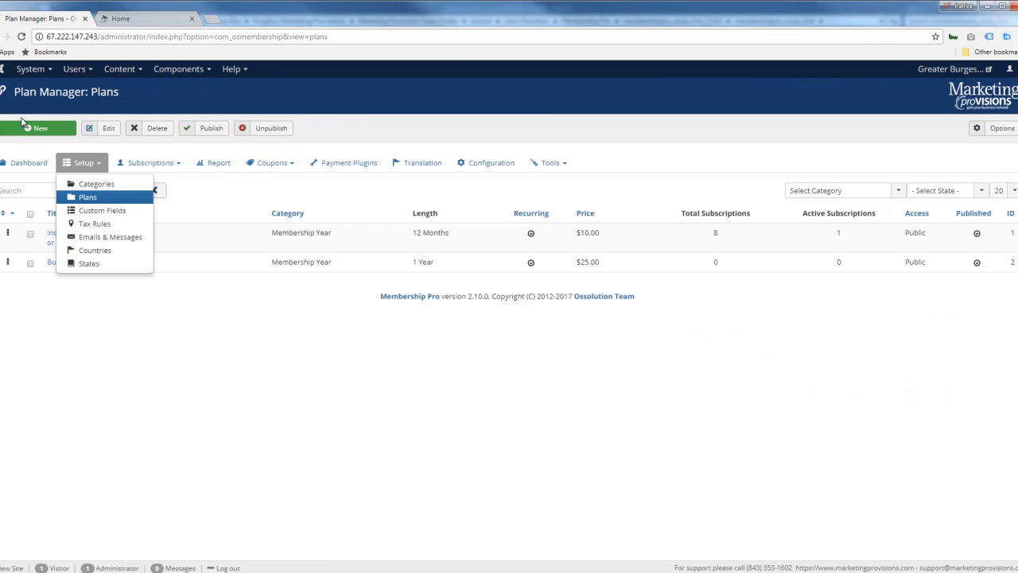
Go to the Membership Pro dashboard and open the list of payment plugins
{"action": "left_click", "coordinate": [32, 163]}
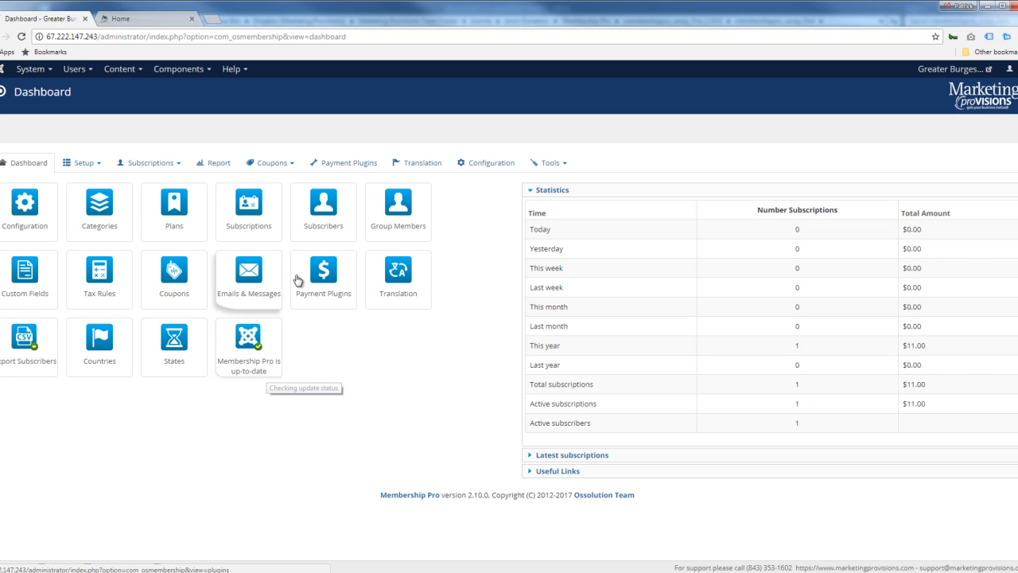
{"action": "left_click", "coordinate": [342, 283]}
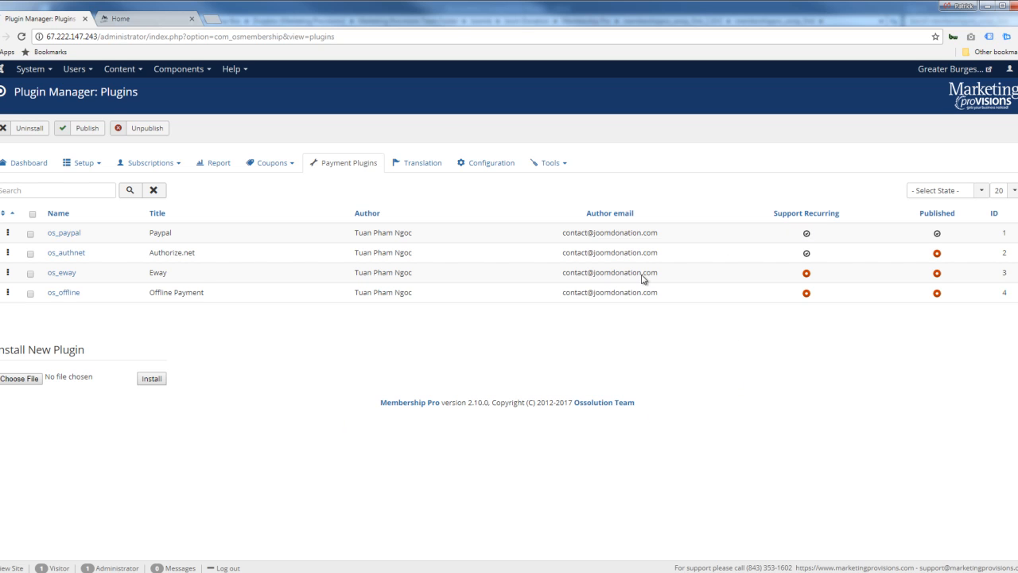
{"action": "left_click", "coordinate": [271, 162]}
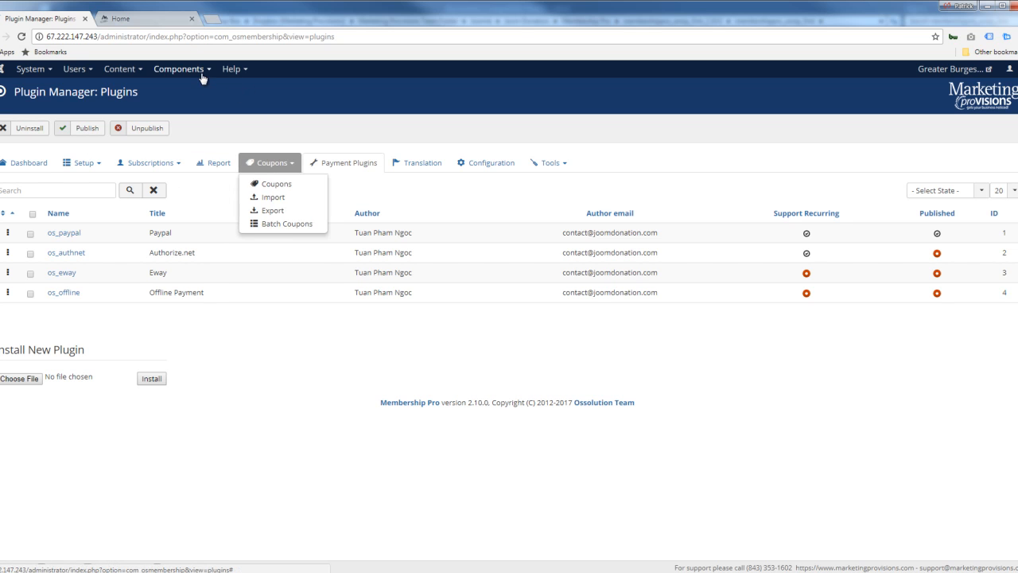
Open the event list of the JEvents component and set Hide Past Events to No
{"action": "left_click", "coordinate": [210, 75]}
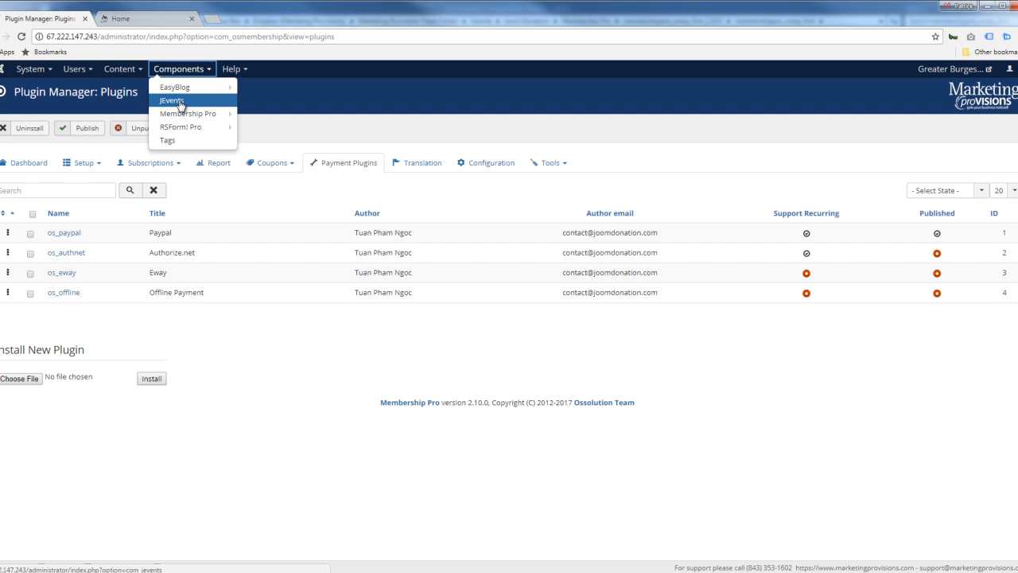
{"action": "left_click", "coordinate": [180, 103]}
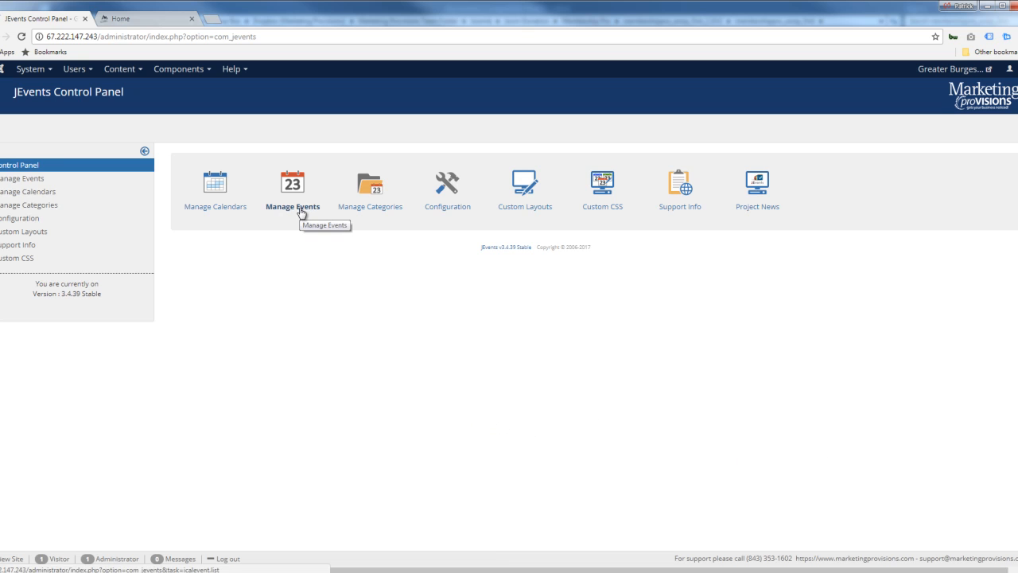
{"action": "left_click", "coordinate": [302, 210]}
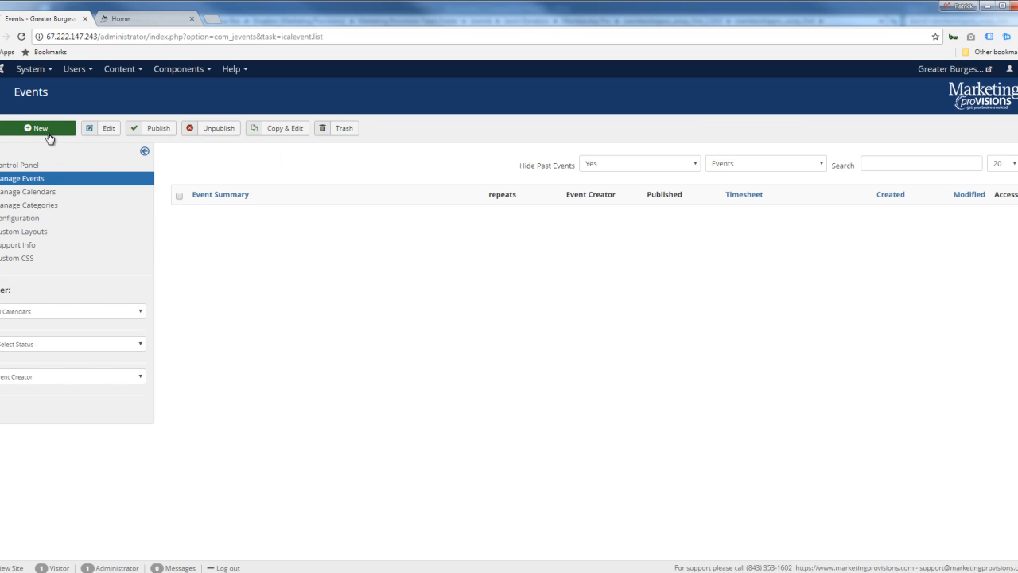
{"action": "left_click", "coordinate": [695, 164]}
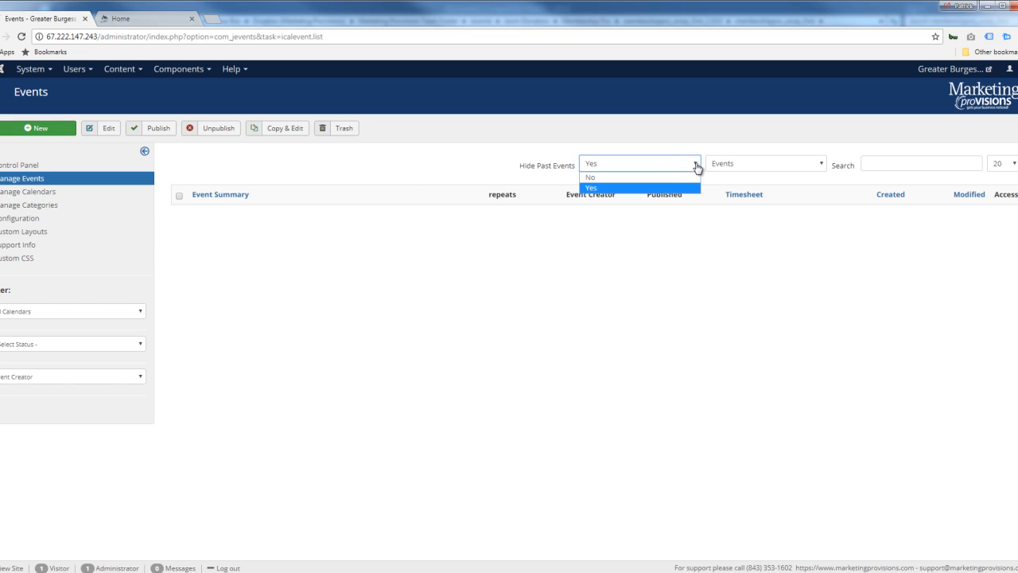
{"action": "left_click", "coordinate": [601, 178]}
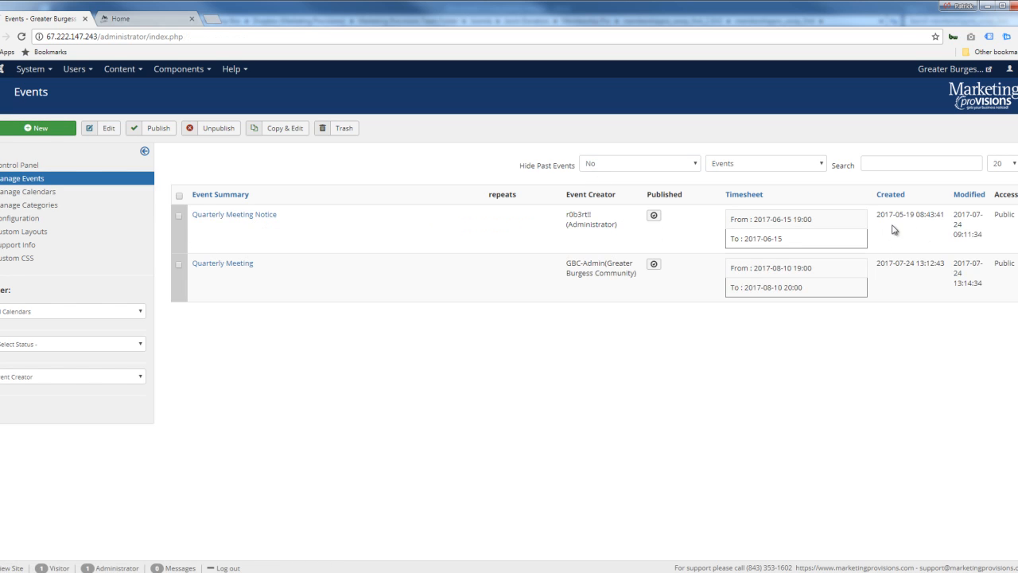
Open the Quarterly Meeting Notice event and review its common details, description, location and calendar settings
{"action": "left_click", "coordinate": [260, 220]}
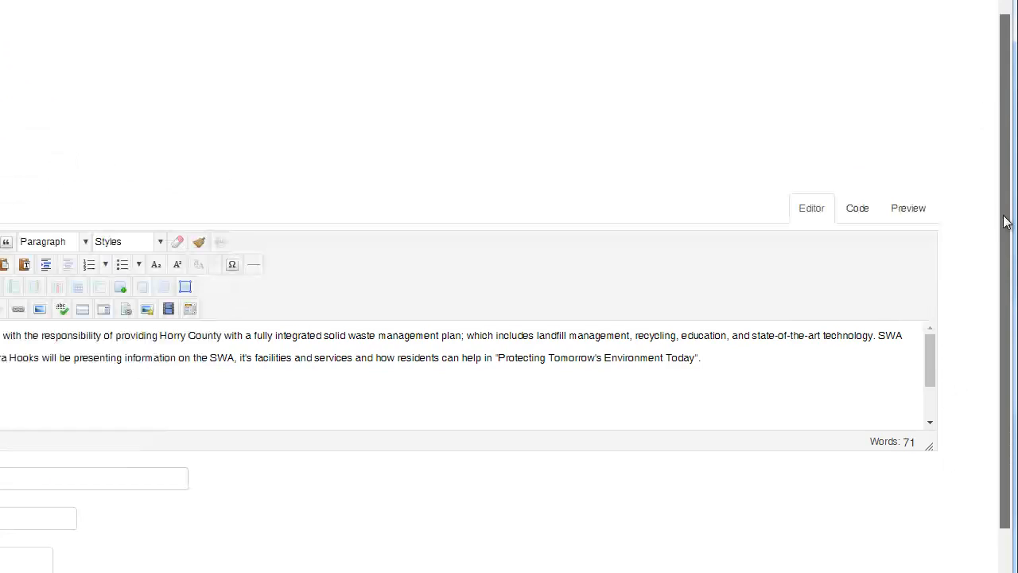
{"action": "left_click_drag", "start_coordinate": [1005, 222], "coordinate": [1017, 115]}
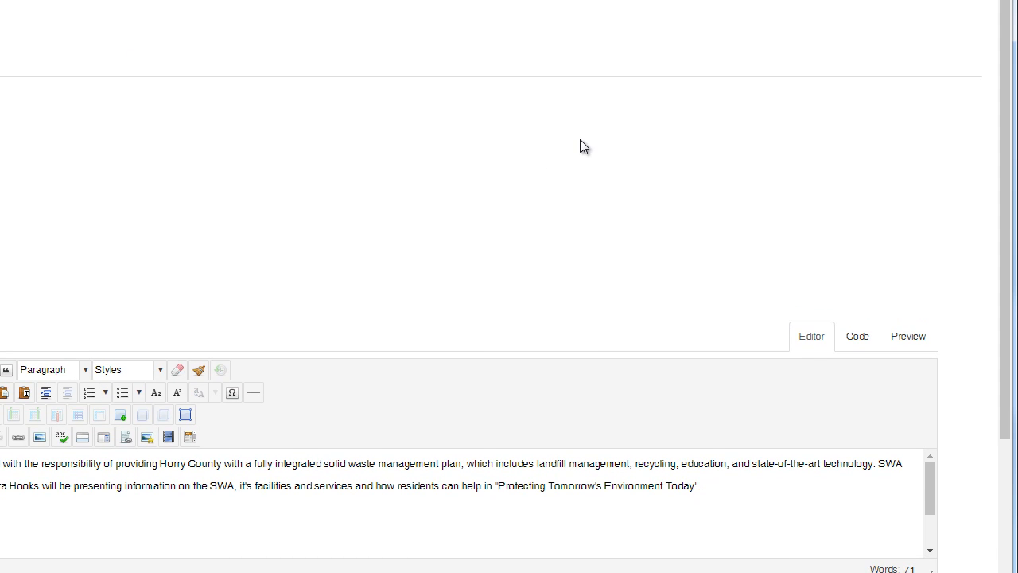
{"action": "left_click_drag", "start_coordinate": [1007, 56], "coordinate": [1008, 275]}
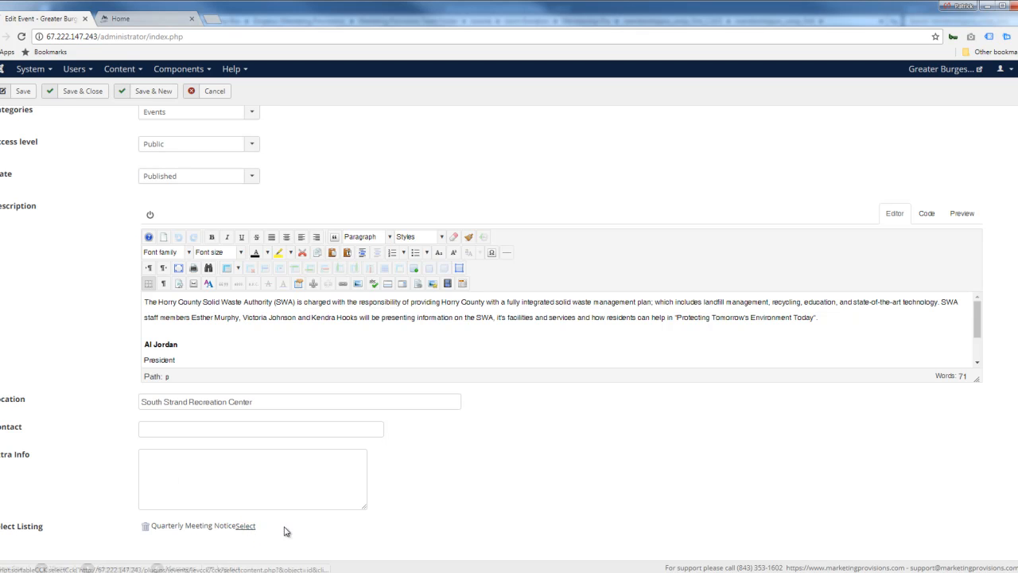
{"action": "scroll", "coordinate": [487, 511], "scroll_direction": "up", "scroll_amount": 1}
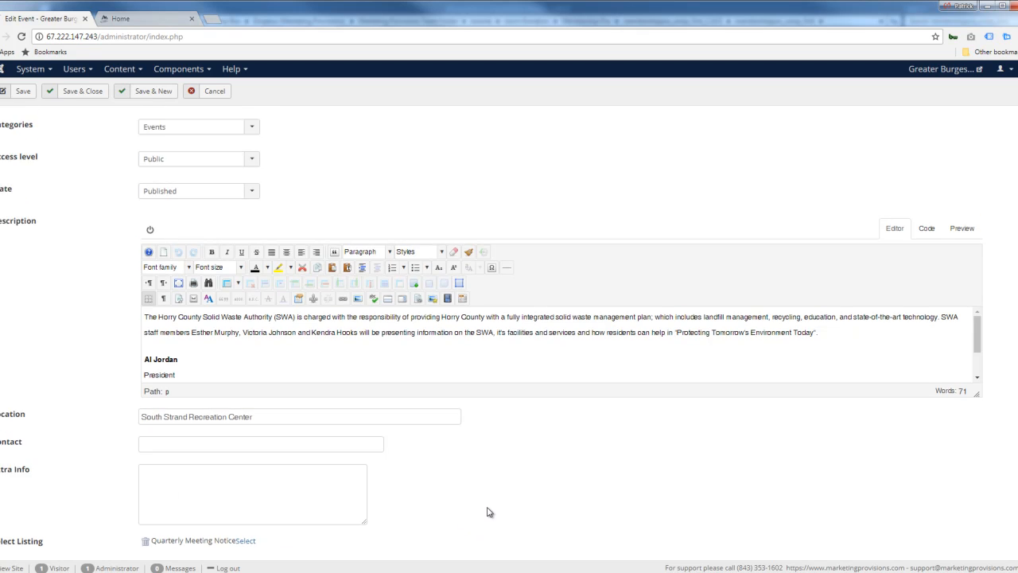
{"action": "scroll", "coordinate": [488, 511], "scroll_direction": "up", "scroll_amount": 3}
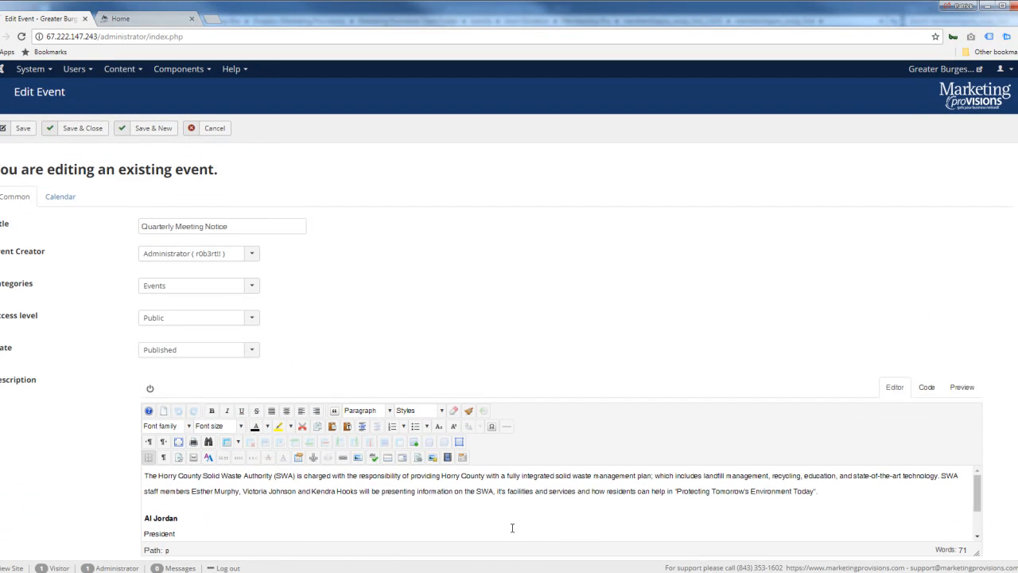
{"action": "scroll", "coordinate": [55, 416], "scroll_direction": "down", "scroll_amount": 4}
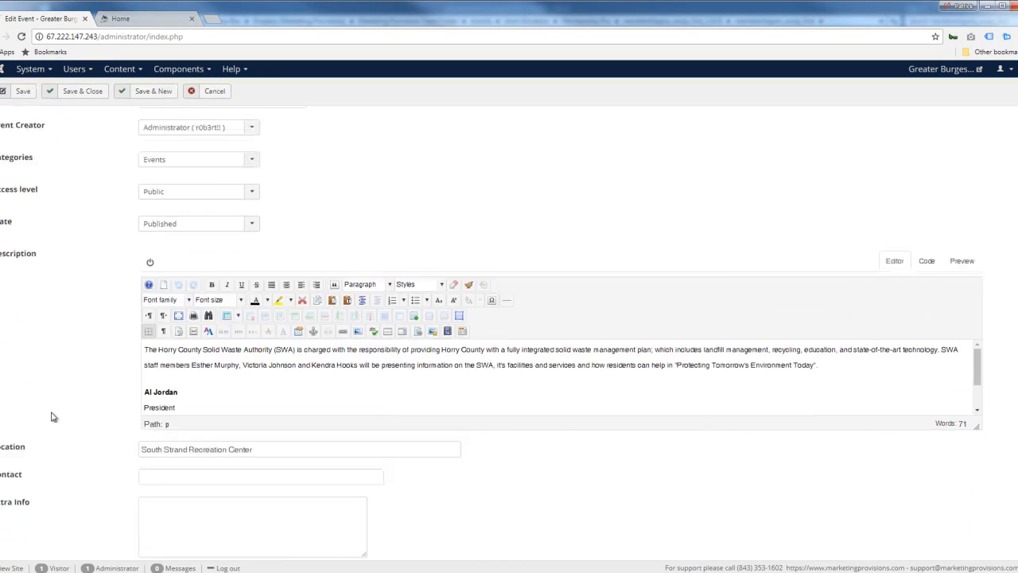
{"action": "scroll", "coordinate": [77, 444], "scroll_direction": "up", "scroll_amount": 4}
{"action": "scroll", "coordinate": [79, 443], "scroll_direction": "down", "scroll_amount": 4}
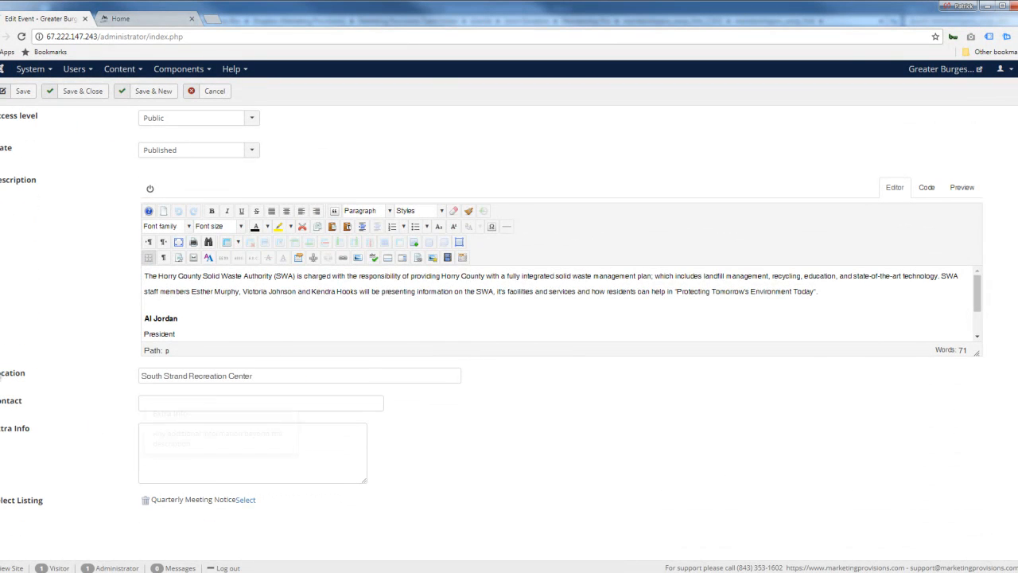
{"action": "scroll", "coordinate": [59, 443], "scroll_direction": "up", "scroll_amount": 4}
{"action": "left_click", "coordinate": [63, 198]}
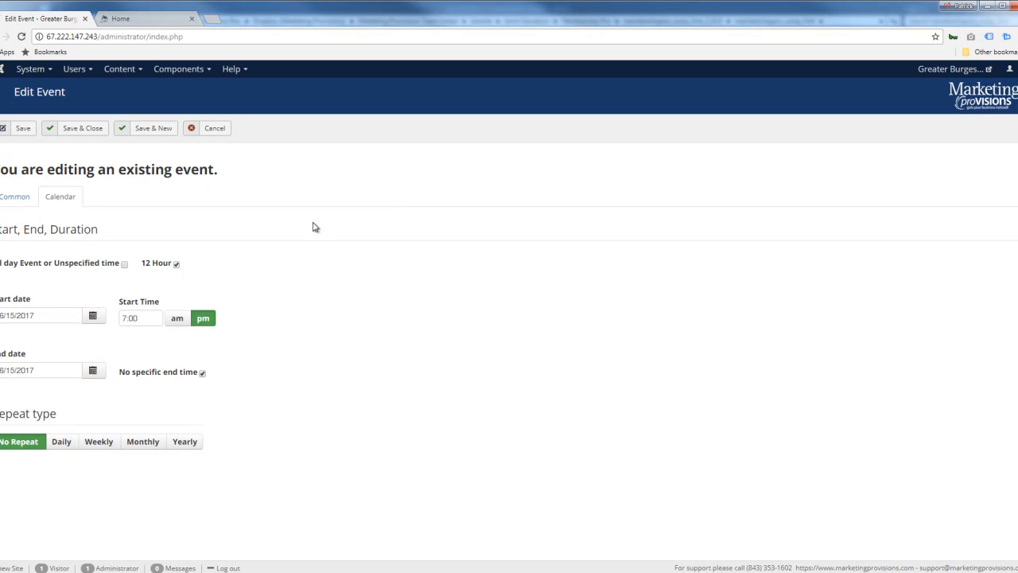
Open the Contact Us form for editing in the RSForm! Pro component
{"action": "left_click", "coordinate": [205, 70]}
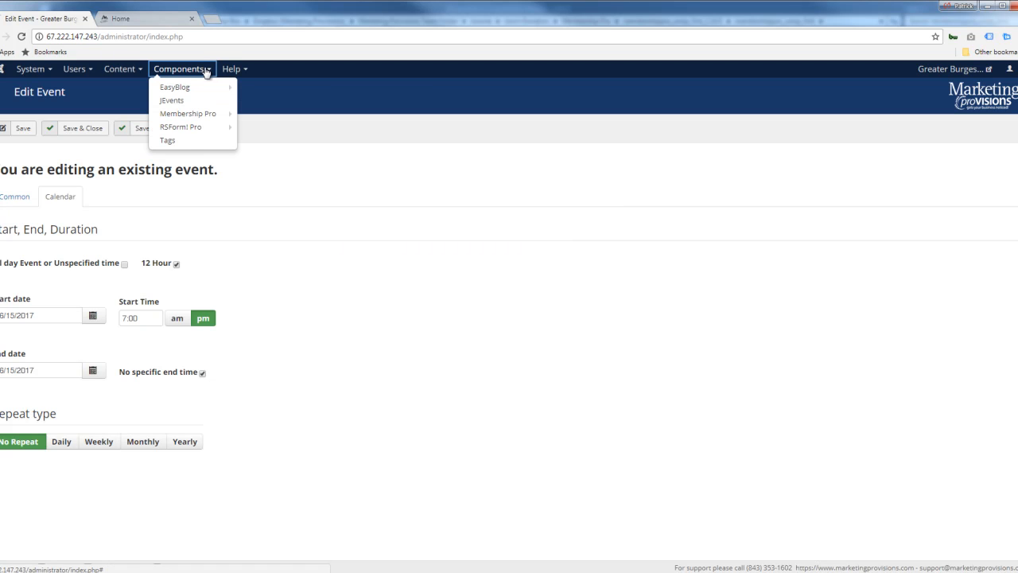
{"action": "mouse_move", "coordinate": [186, 133]}
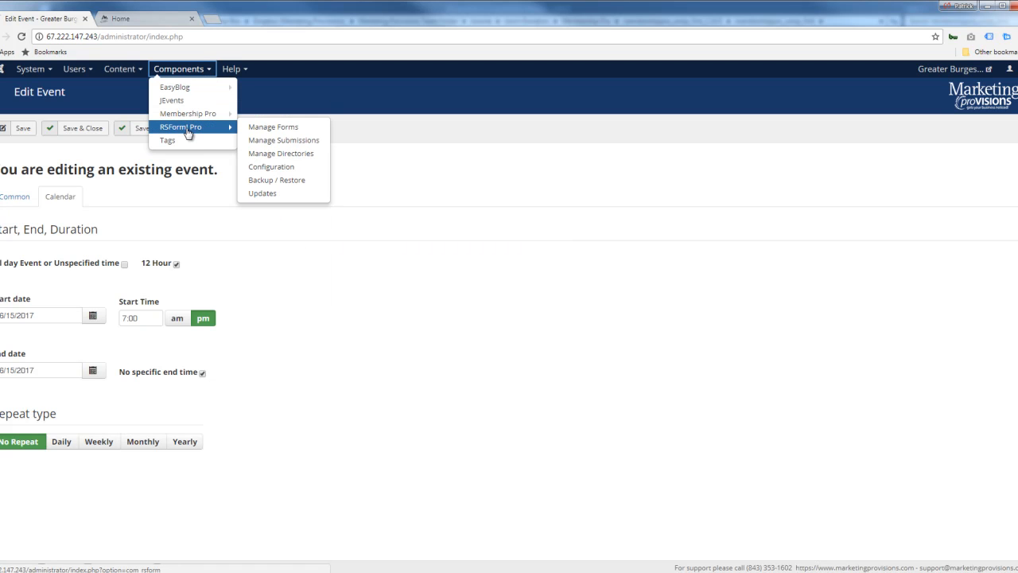
{"action": "left_click", "coordinate": [265, 128]}
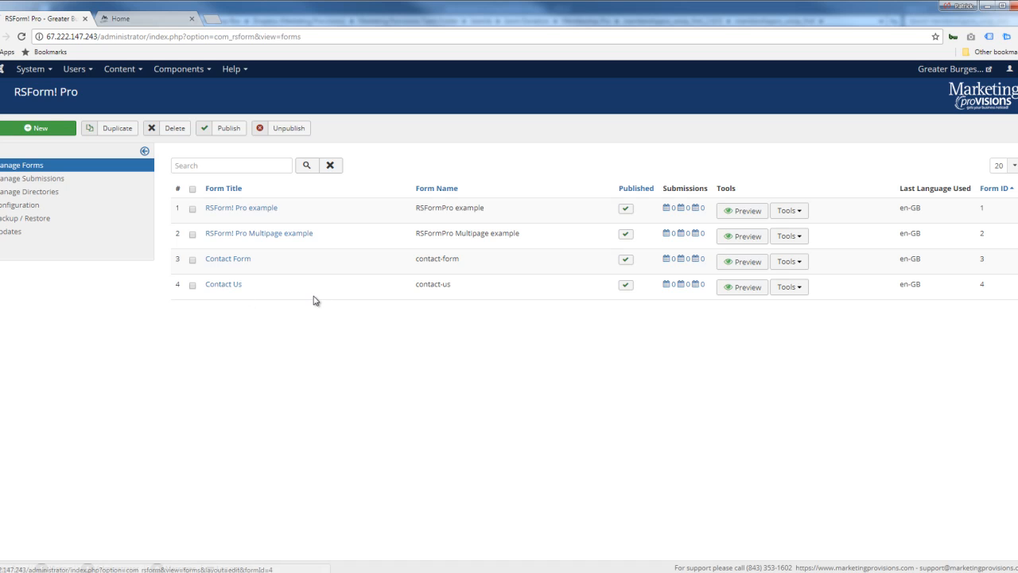
{"action": "left_click", "coordinate": [222, 286]}
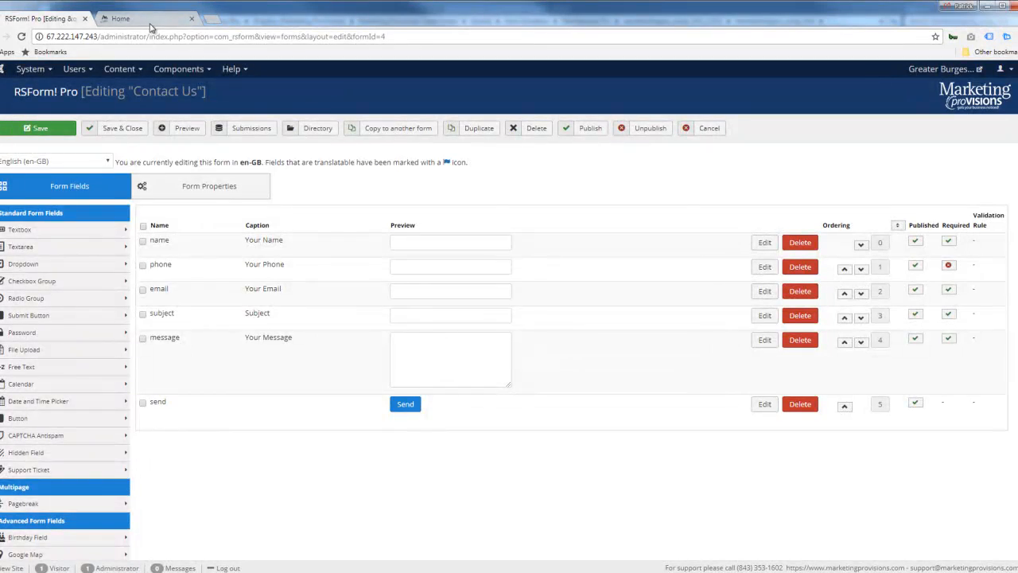
View the public website's Contact page, and open the Contact Us form's submissions in RSForm! Pro
{"action": "left_click", "coordinate": [150, 21]}
{"action": "left_click", "coordinate": [852, 110]}
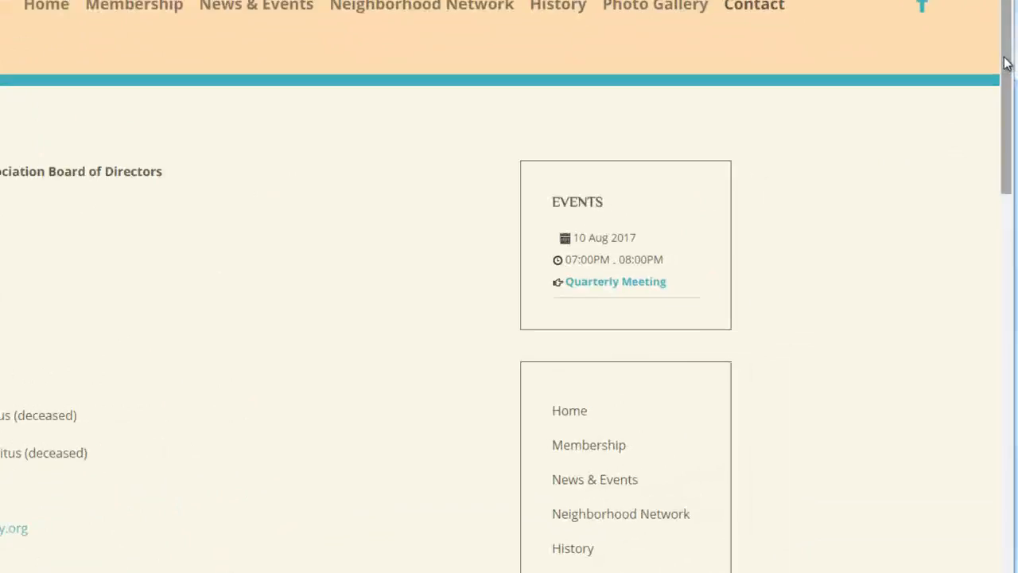
{"action": "left_click_drag", "start_coordinate": [1006, 63], "coordinate": [1005, 226]}
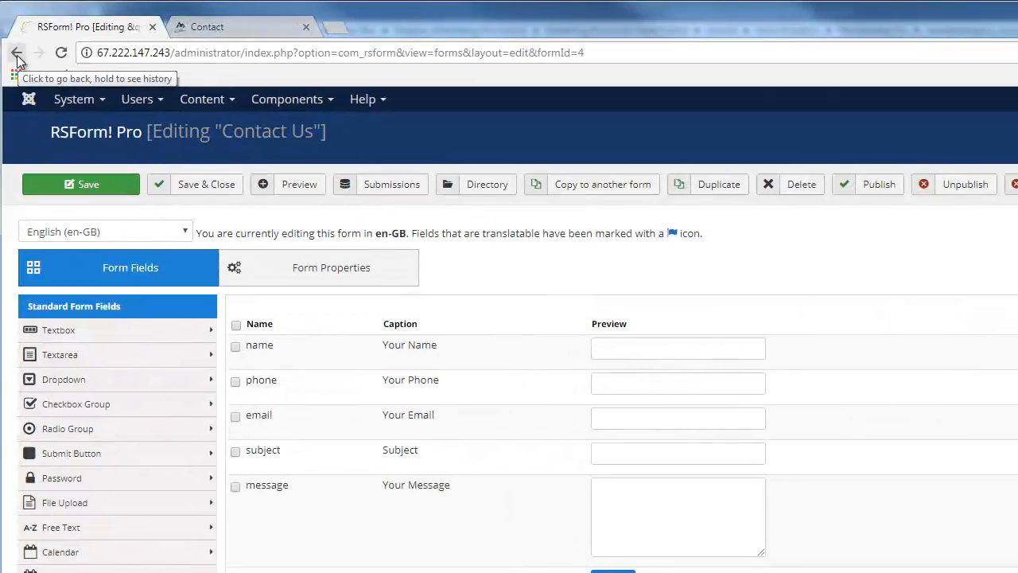
{"action": "left_click", "coordinate": [17, 52]}
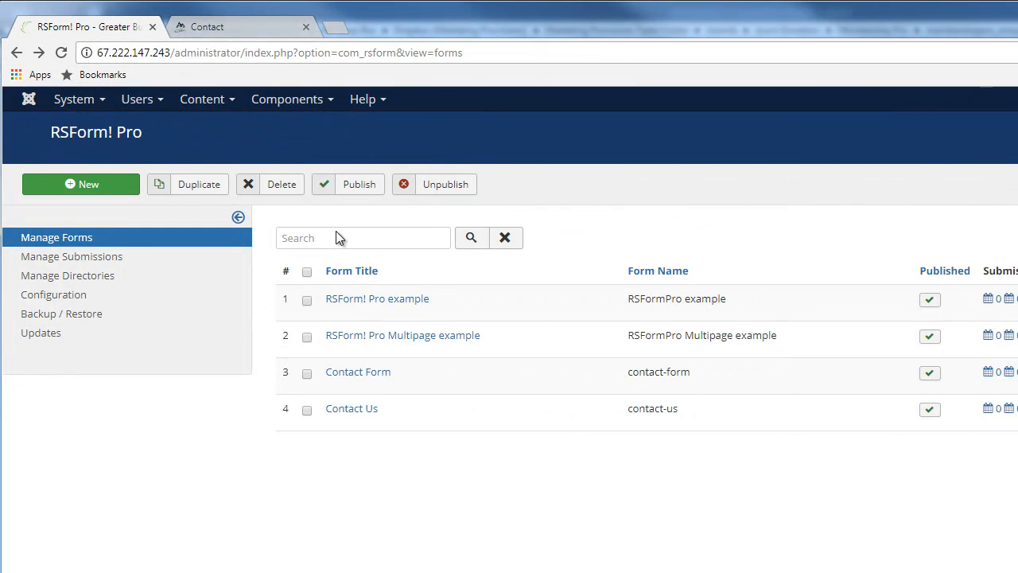
{"action": "left_click", "coordinate": [94, 257]}
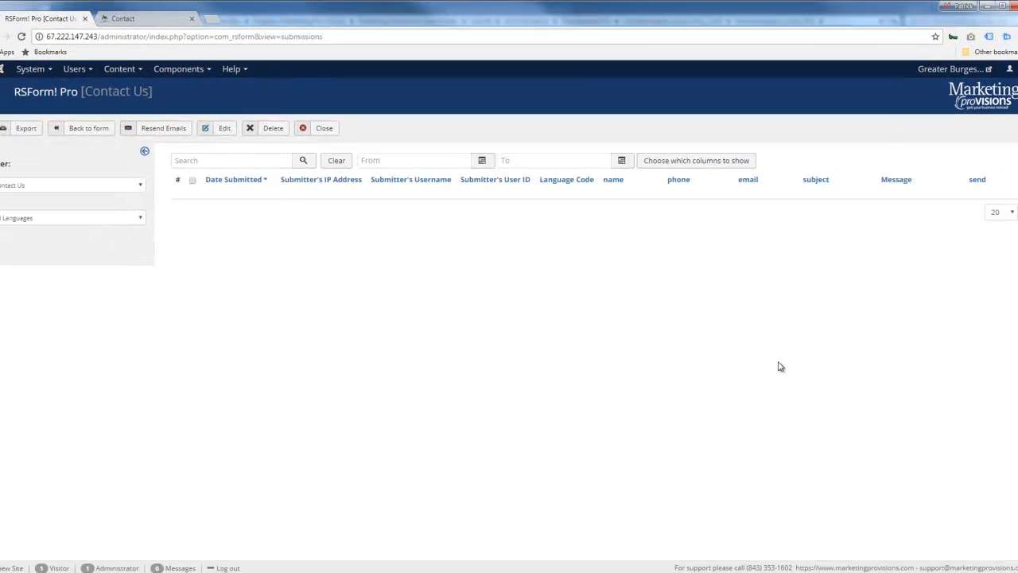
Look over the EasyBlog component's options and open the site's articles list
{"action": "left_click", "coordinate": [211, 70]}
{"action": "mouse_move", "coordinate": [223, 87]}
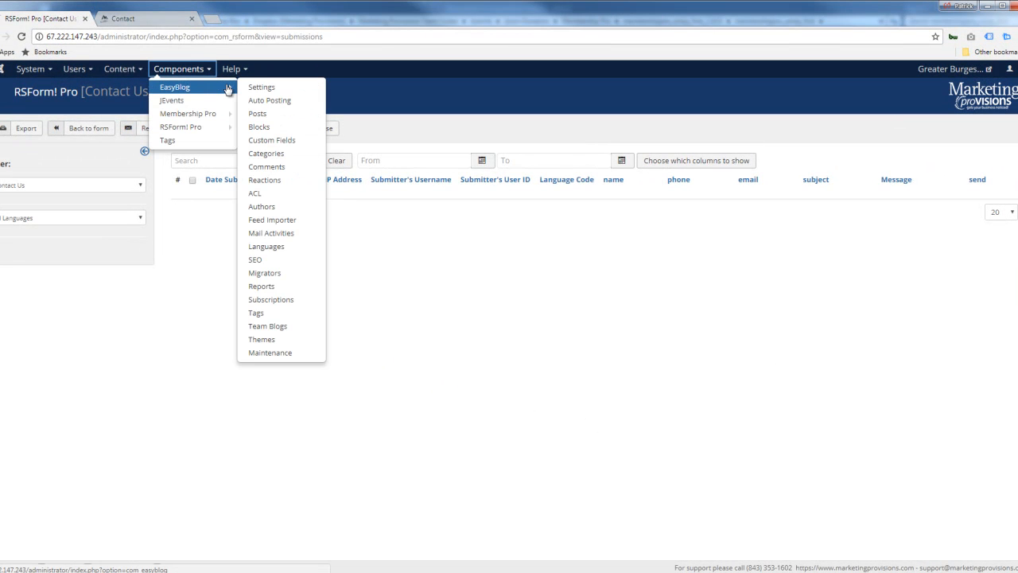
{"action": "left_click", "coordinate": [137, 70]}
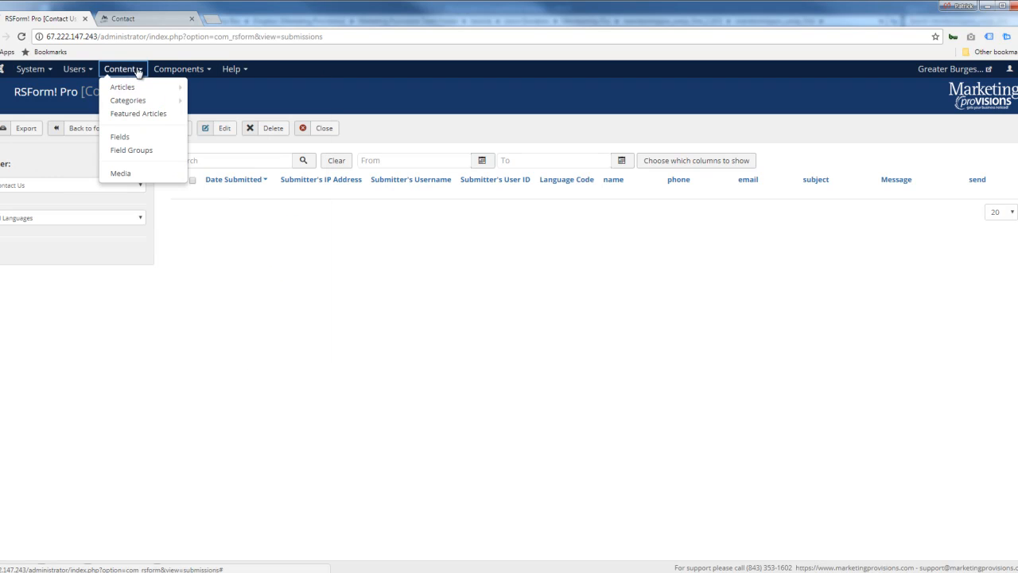
{"action": "left_click", "coordinate": [126, 86]}
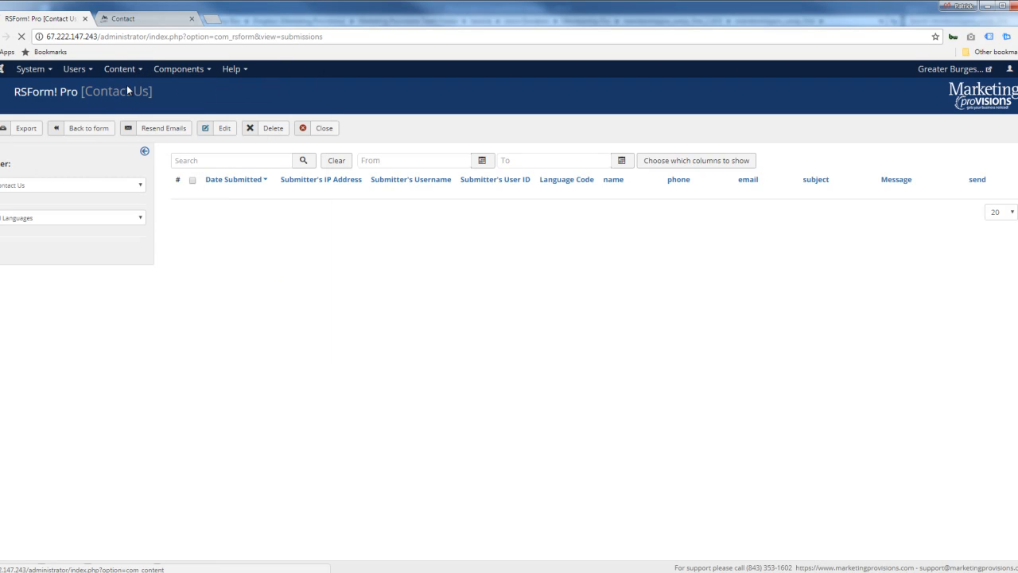
View the public website's Home page down to its welcome text, the Neighborhood Network page and the History page
{"action": "left_click", "coordinate": [102, 19]}
{"action": "left_click", "coordinate": [351, 85]}
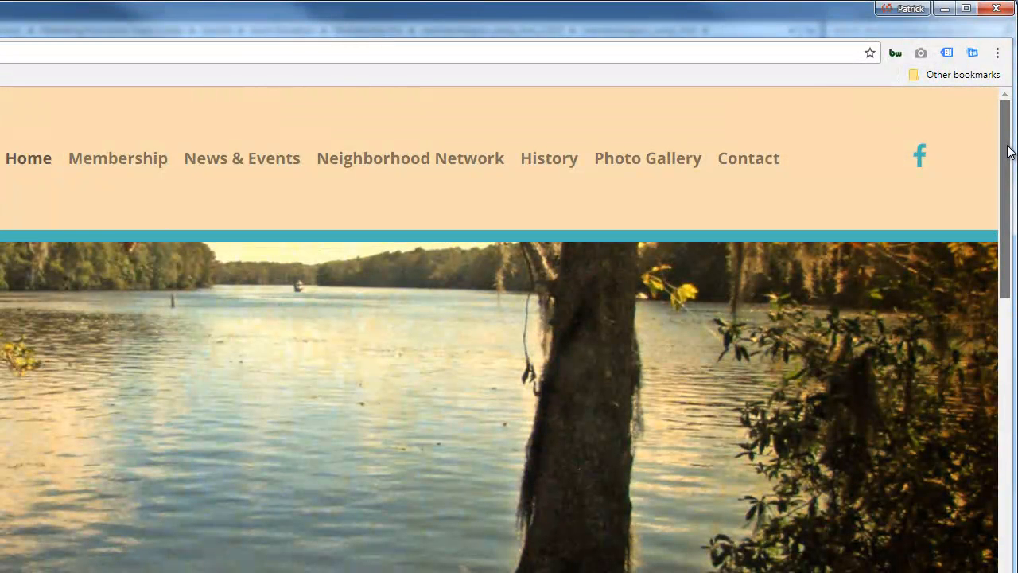
{"action": "left_click_drag", "start_coordinate": [1009, 151], "coordinate": [995, 295]}
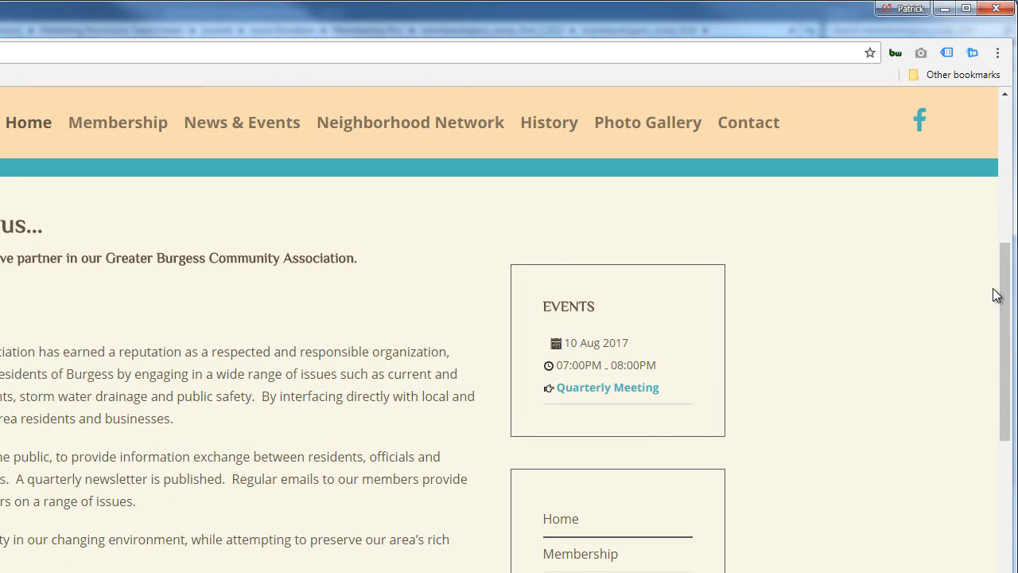
{"action": "left_click", "coordinate": [427, 123]}
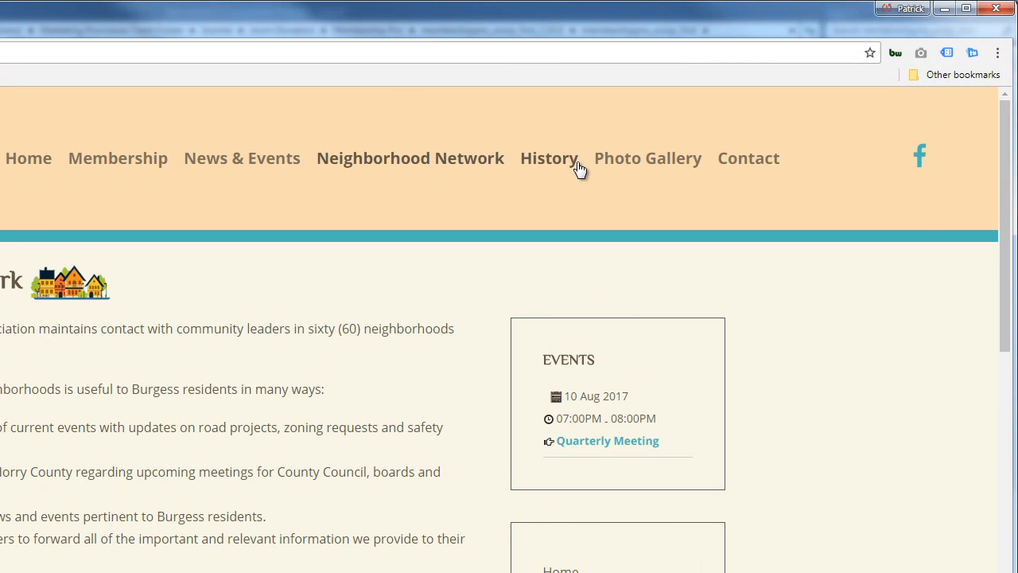
{"action": "left_click", "coordinate": [554, 159]}
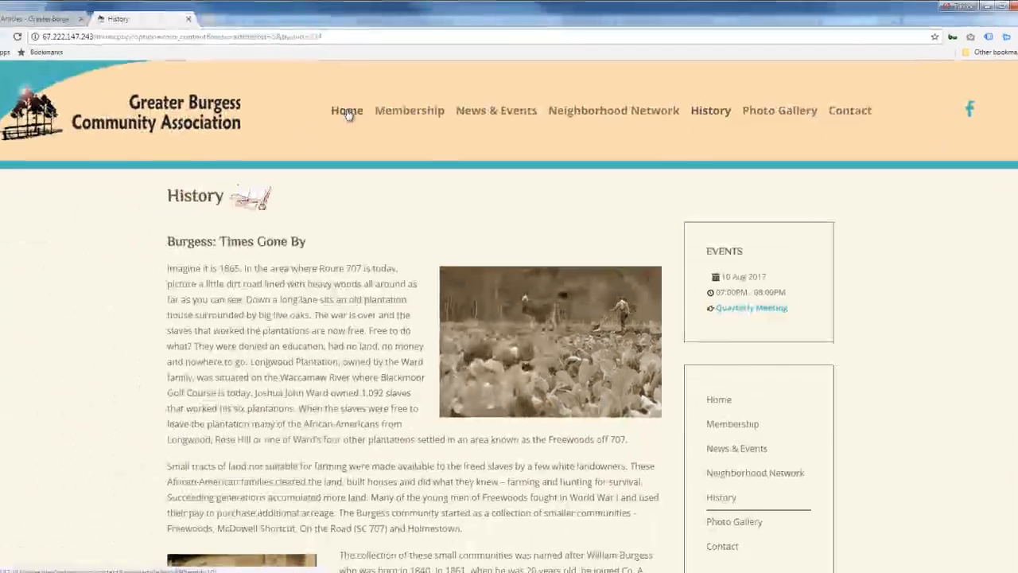
View the public Membership page and return to the Home page's "Welcome, please join us..." text
{"action": "left_click", "coordinate": [347, 114]}
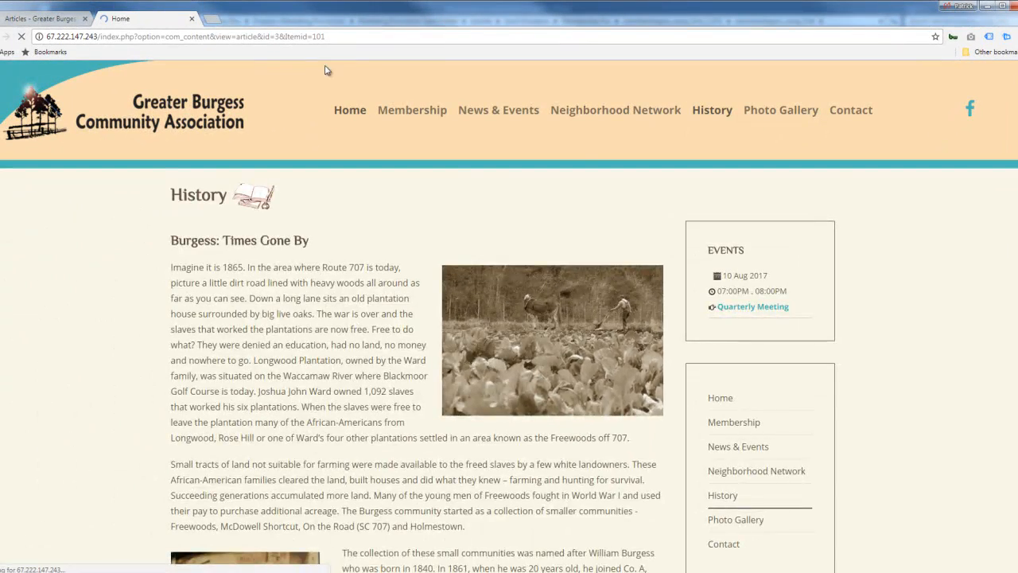
{"action": "left_click", "coordinate": [436, 112]}
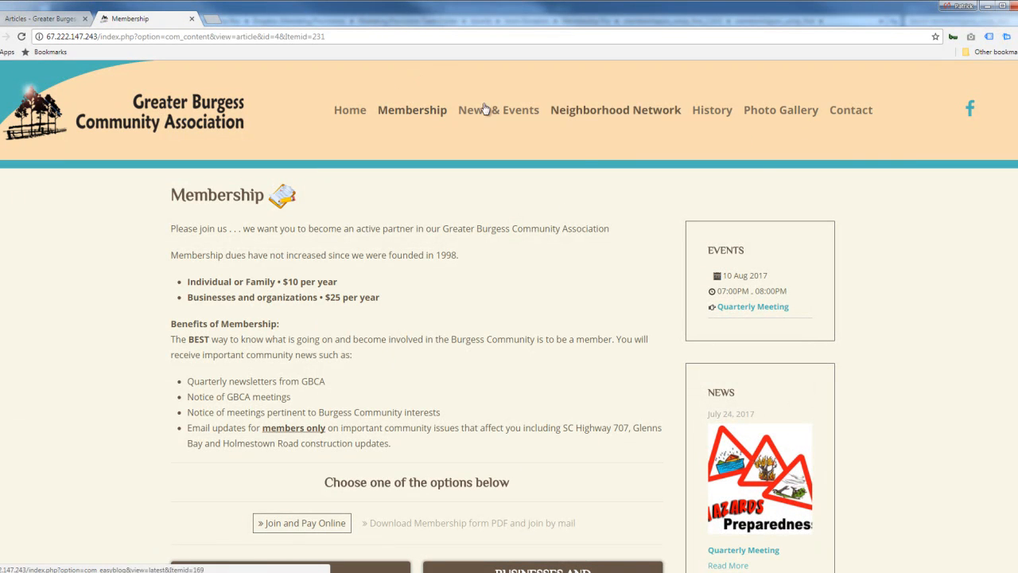
{"action": "left_click", "coordinate": [353, 116]}
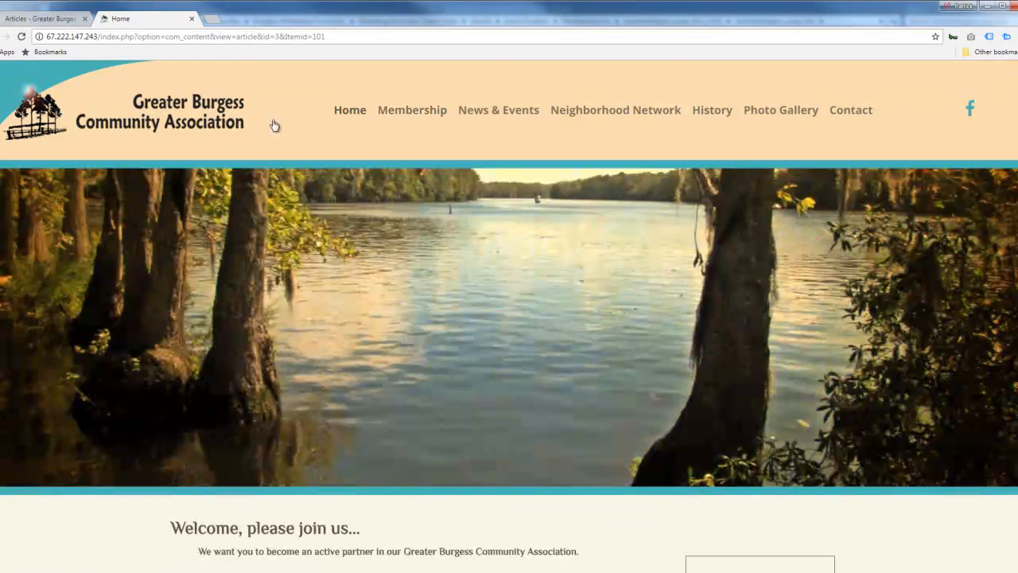
{"action": "scroll", "coordinate": [509, 342], "scroll_direction": "down", "scroll_amount": 4}
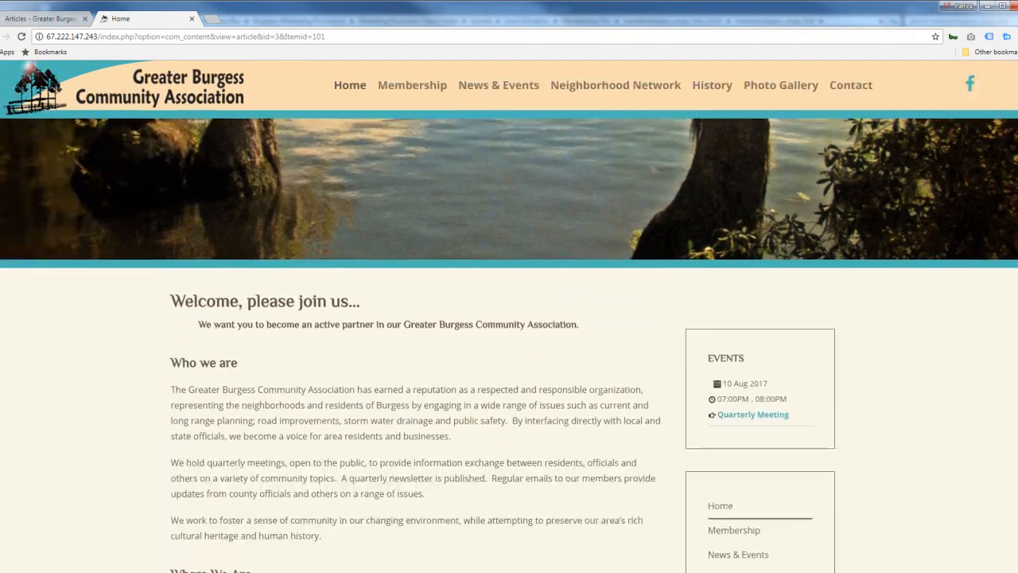
Compare the administration's articles list with the public Home page, review the published "Welcome, please join us" article in the editor and close it
{"action": "left_click", "coordinate": [37, 20]}
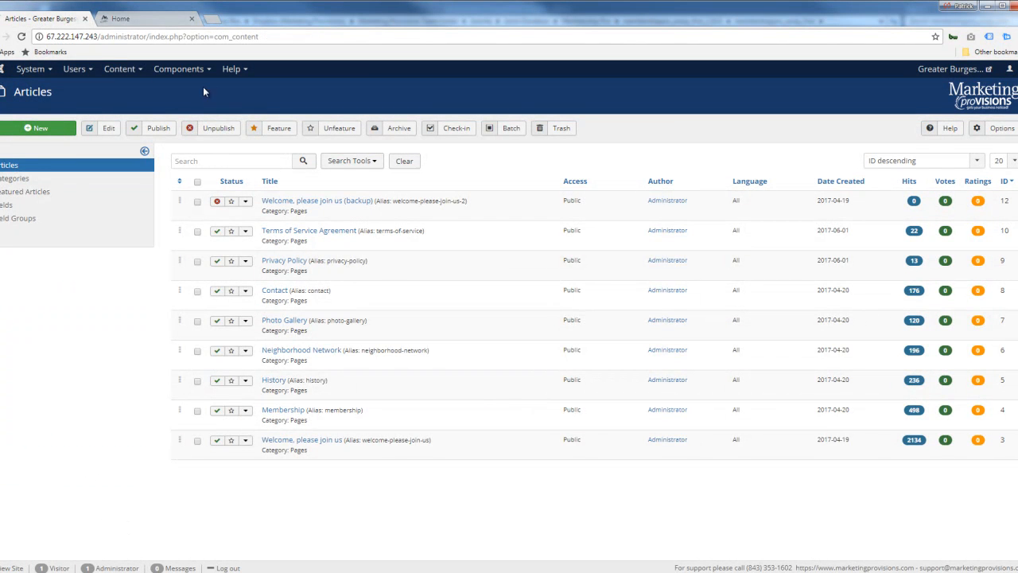
{"action": "left_click", "coordinate": [137, 72]}
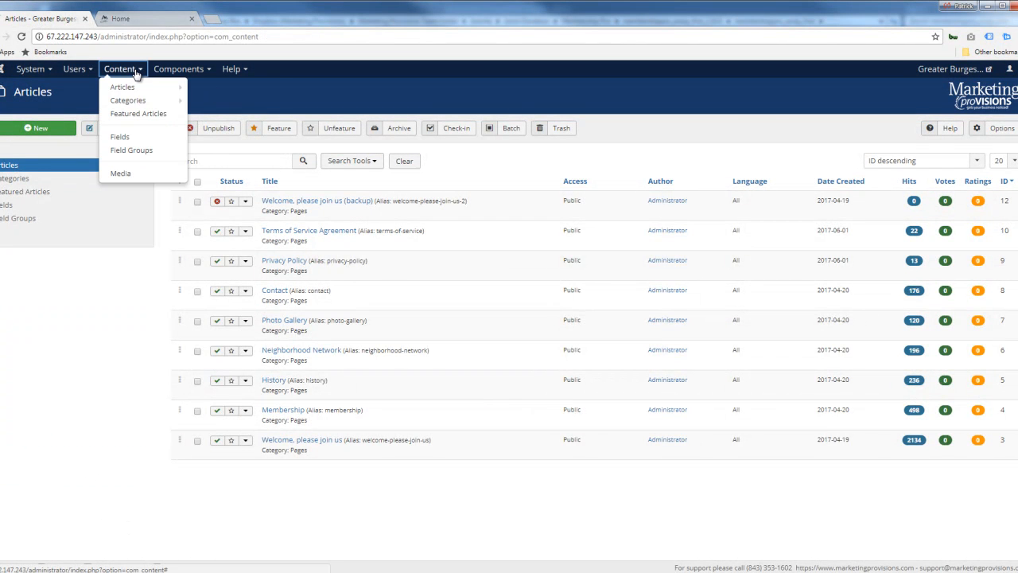
{"action": "mouse_move", "coordinate": [129, 91]}
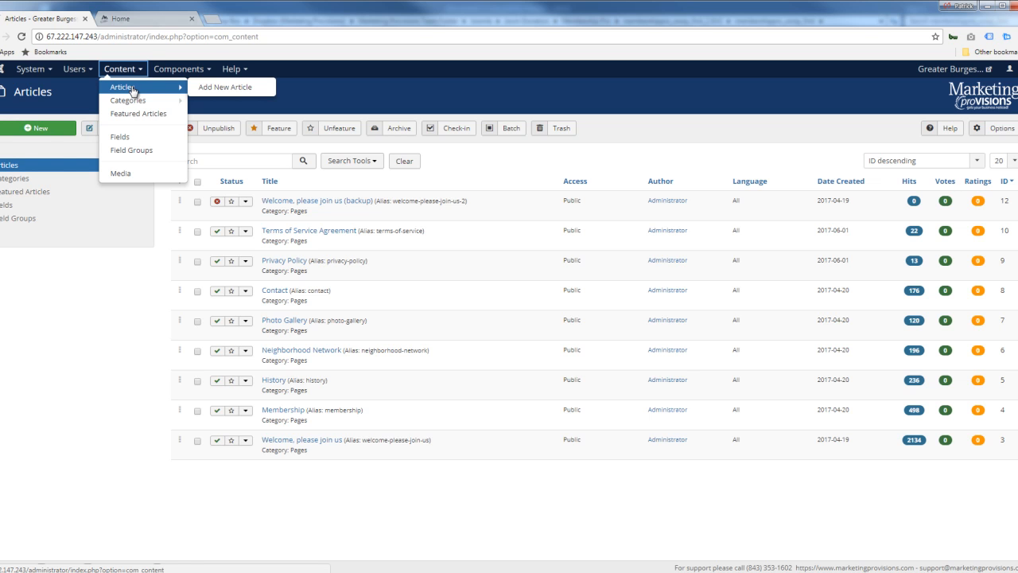
{"action": "left_click", "coordinate": [148, 19]}
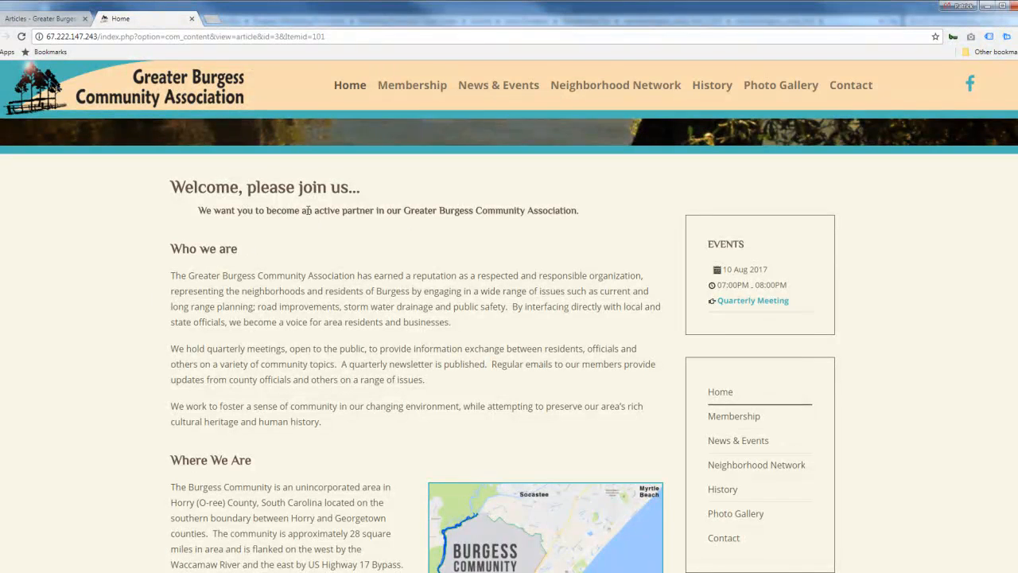
{"action": "left_click", "coordinate": [49, 19]}
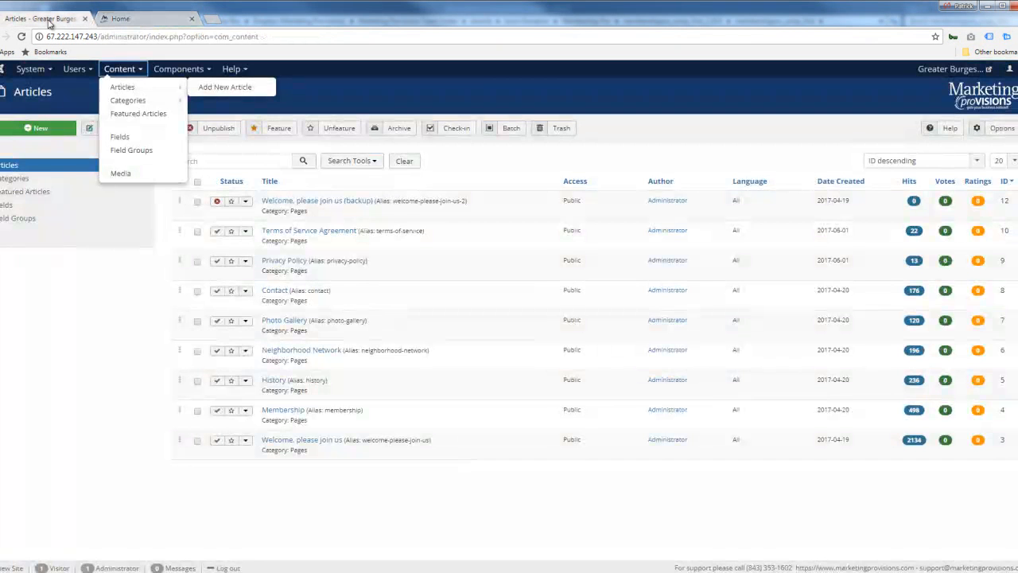
{"action": "left_click", "coordinate": [313, 443]}
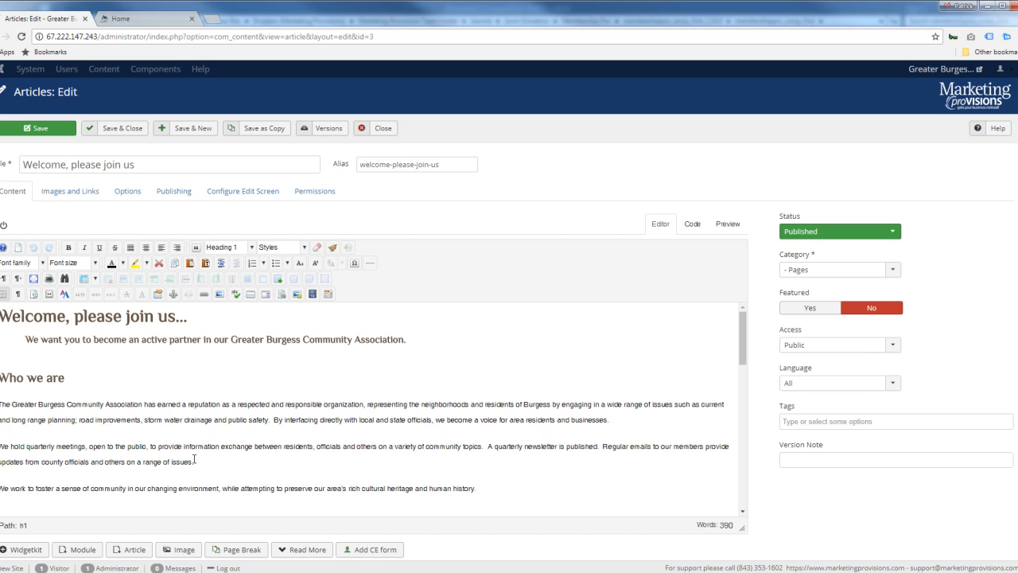
{"action": "left_click", "coordinate": [382, 129]}
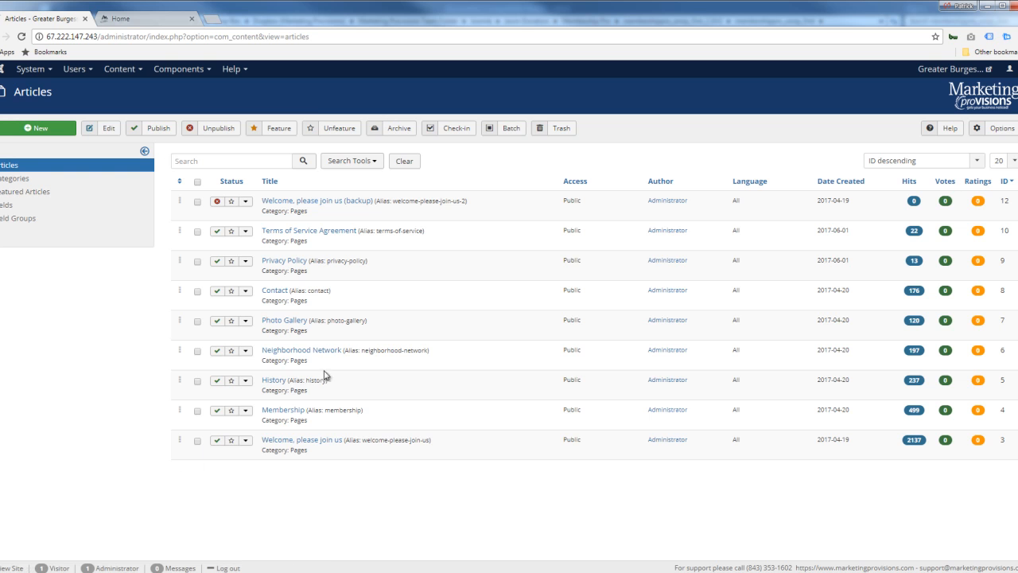
Open the Neighborhood Network article and inspect its heading icon's image properties without changing them
{"action": "left_click", "coordinate": [324, 350]}
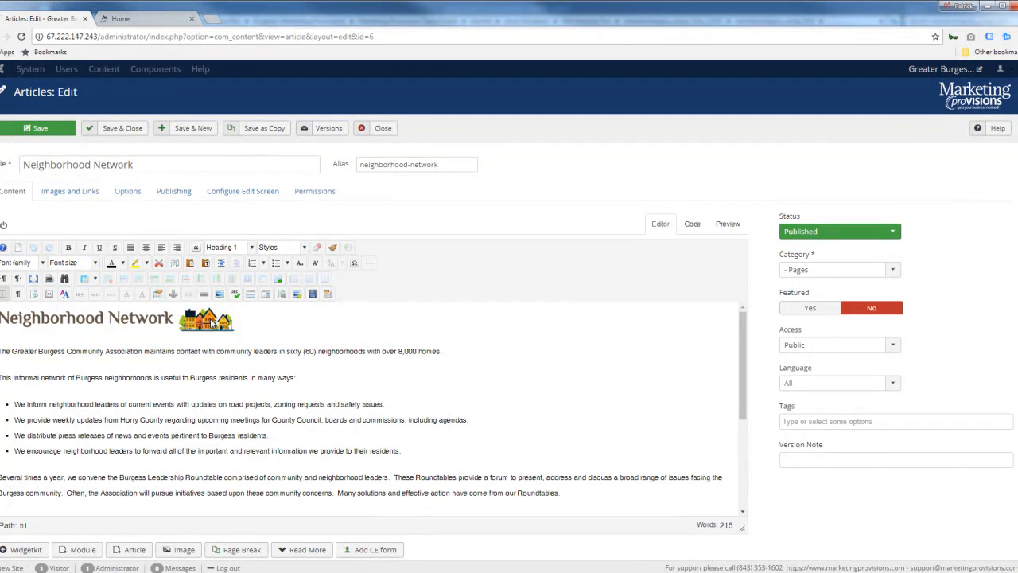
{"action": "left_click", "coordinate": [213, 320]}
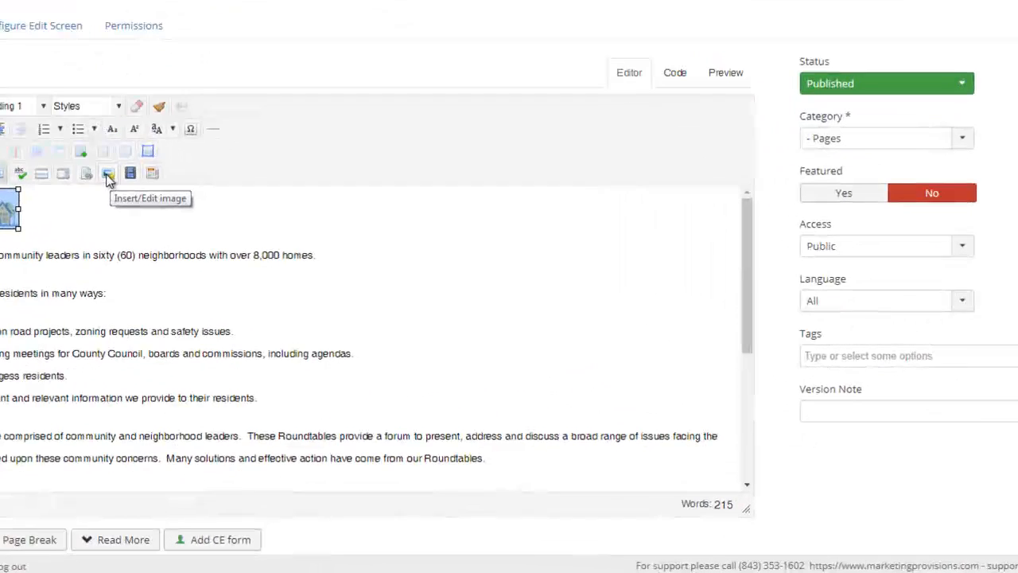
{"action": "left_click", "coordinate": [108, 175]}
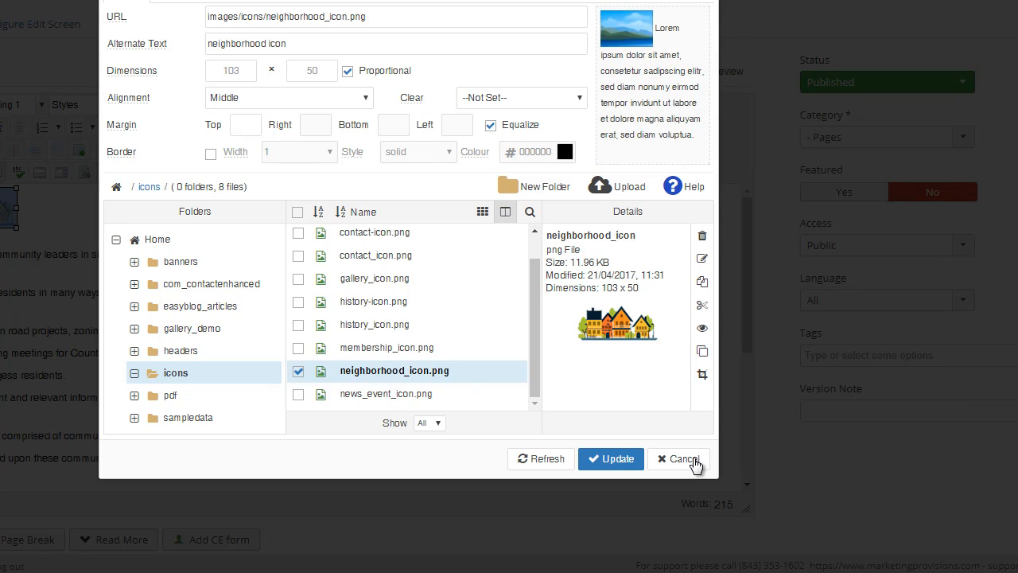
{"action": "left_click", "coordinate": [692, 461]}
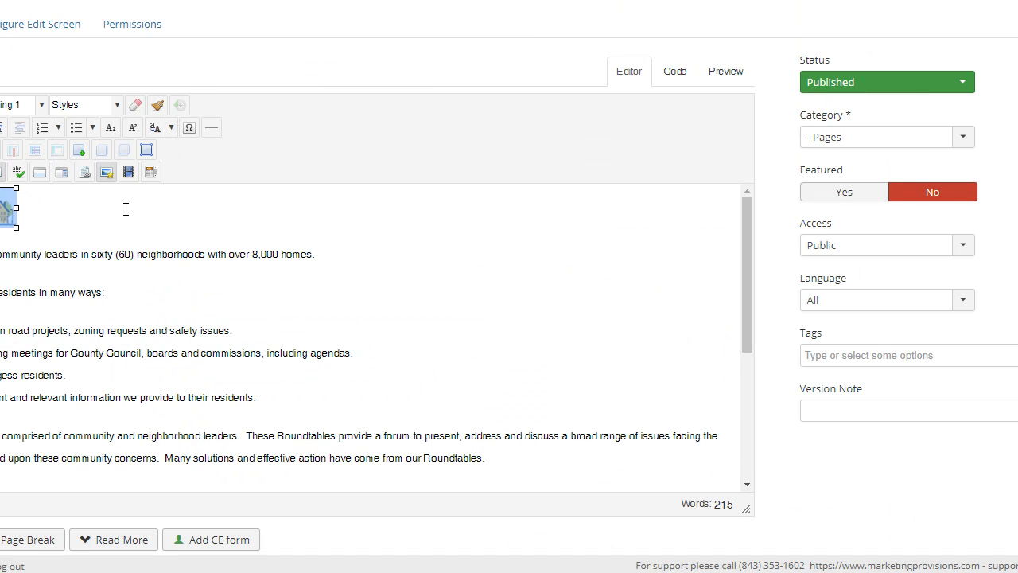
{"action": "left_click", "coordinate": [53, 219]}
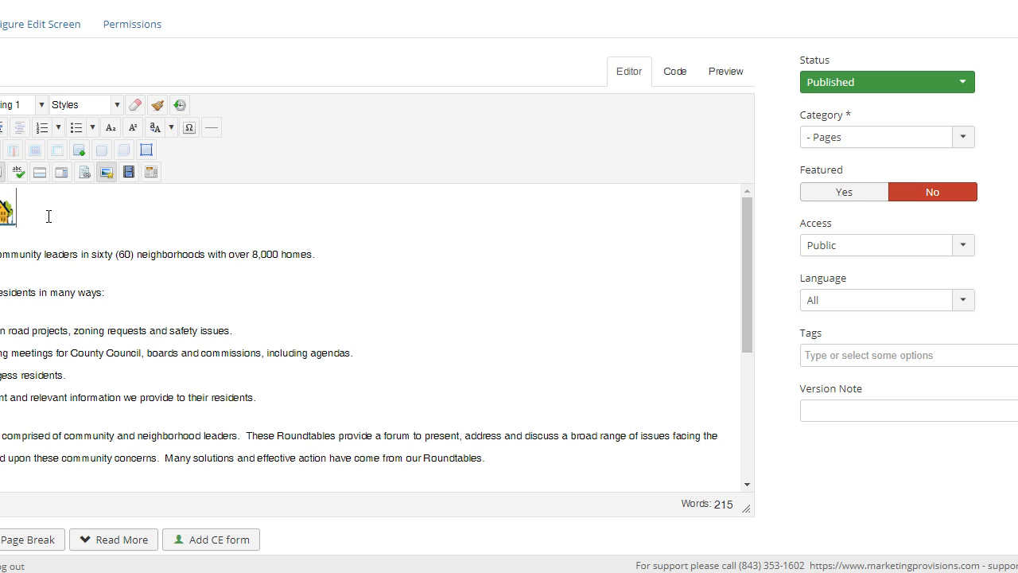
Highlight the Network widgetkit shortcode in the article's source code and open the public Neighborhood Network page
{"action": "left_click", "coordinate": [675, 71]}
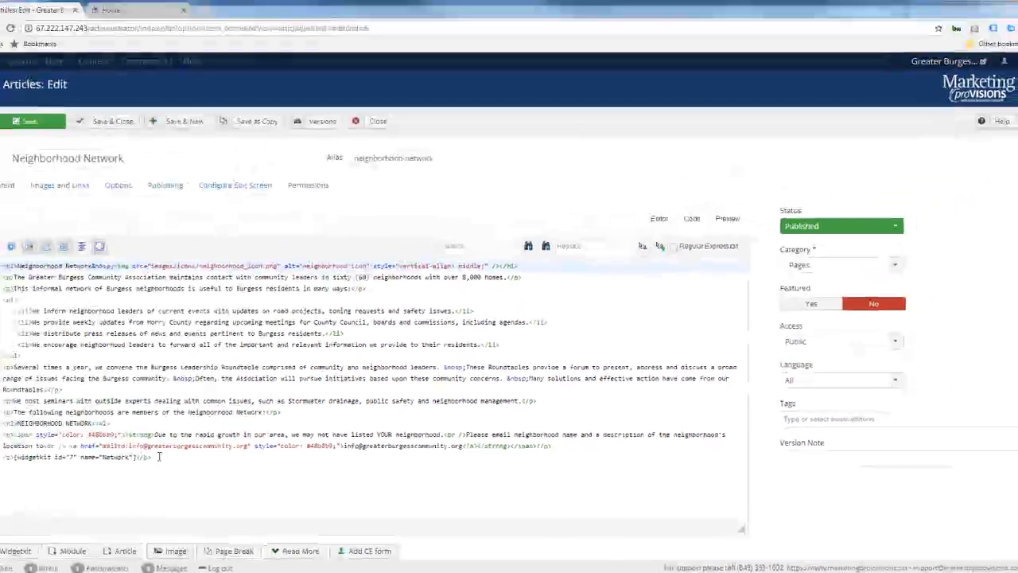
{"action": "left_click_drag", "start_coordinate": [161, 459], "coordinate": [12, 464]}
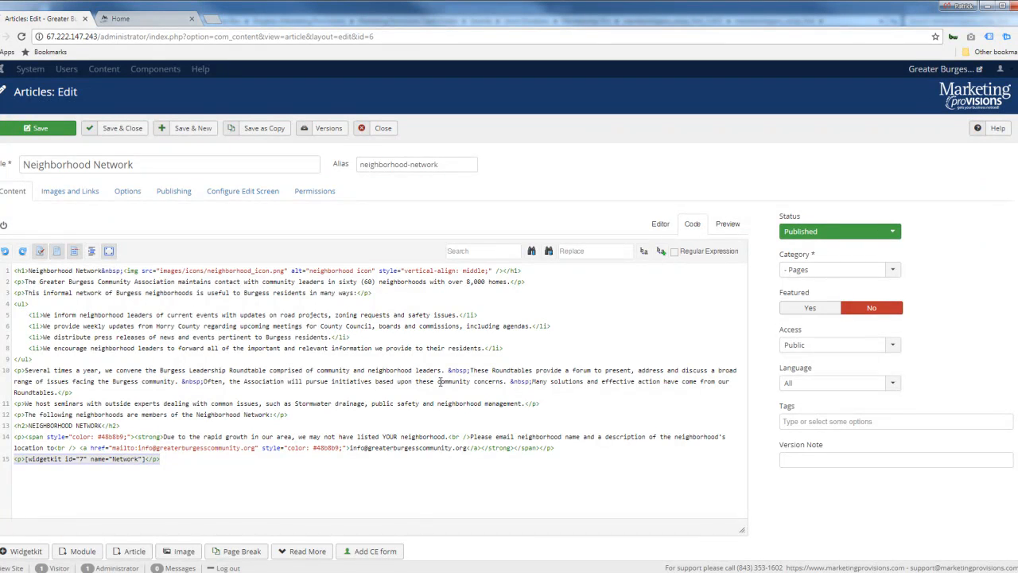
{"action": "left_click", "coordinate": [147, 17]}
{"action": "left_click", "coordinate": [712, 85]}
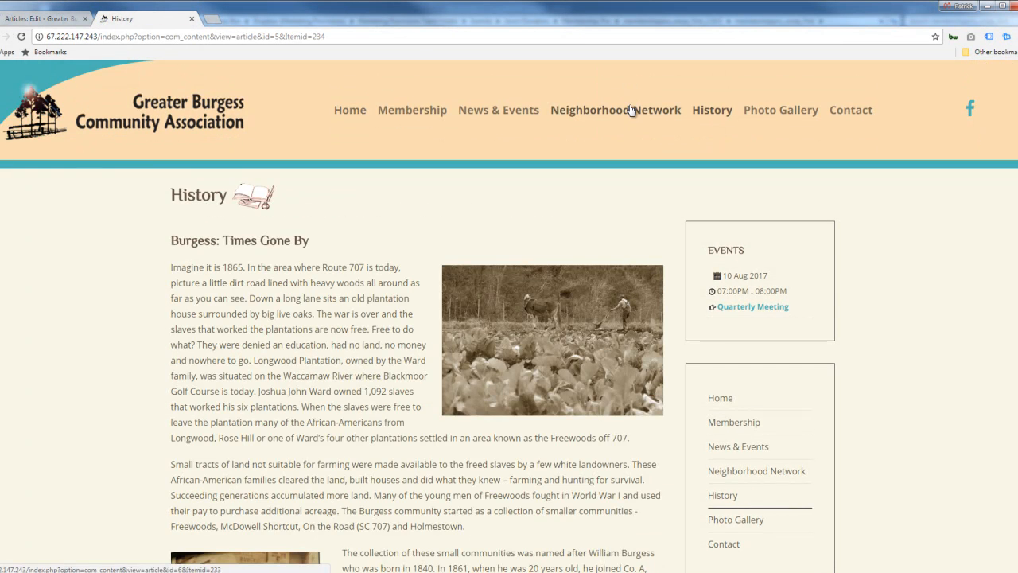
{"action": "left_click", "coordinate": [631, 112]}
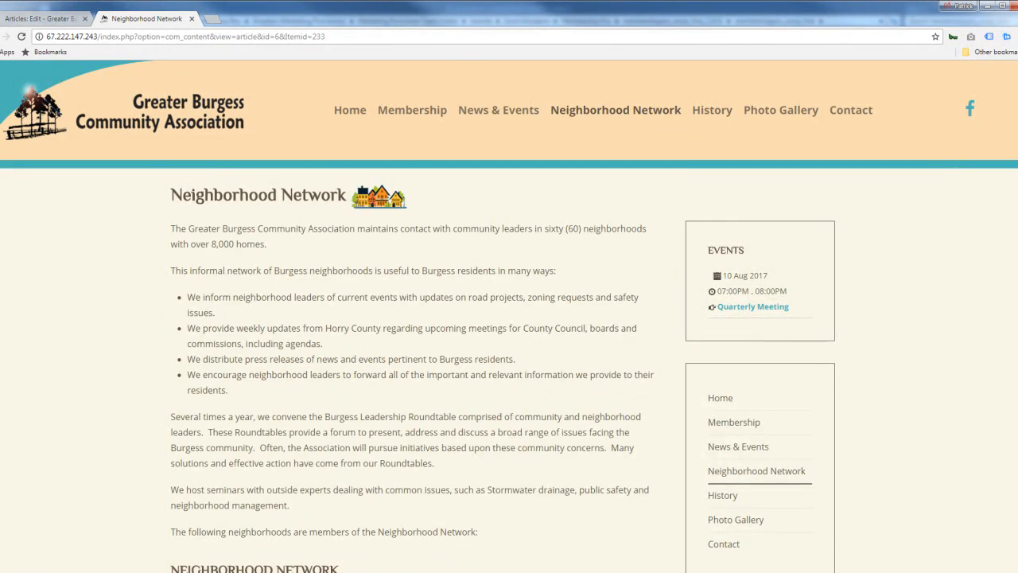
Examine the member neighborhoods list and the notice above it on the public Neighborhood Network page
{"action": "scroll", "coordinate": [631, 114], "scroll_direction": "down", "scroll_amount": 3}
{"action": "left_click_drag", "start_coordinate": [1017, 210], "coordinate": [1014, 279]}
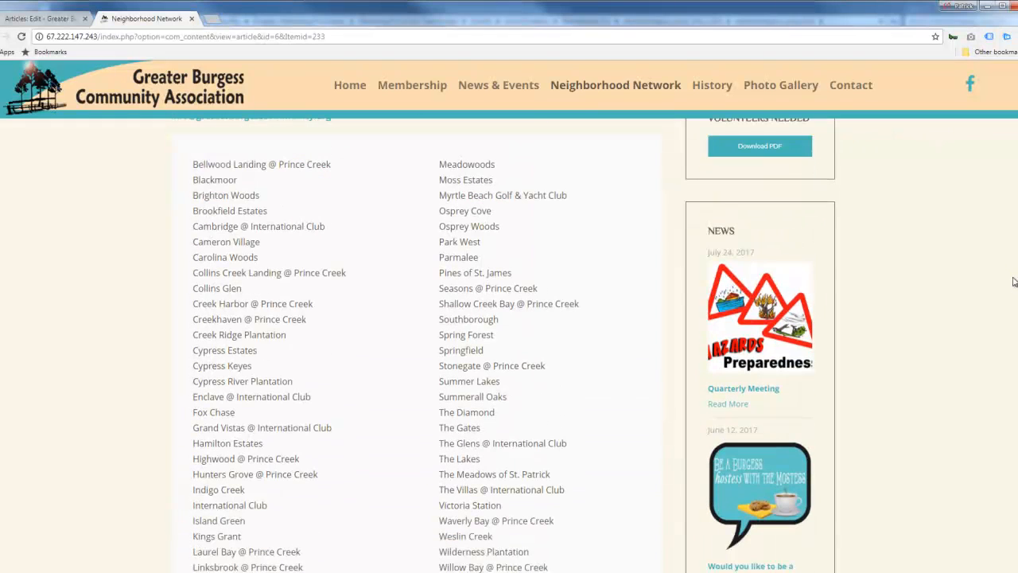
{"action": "left_click_drag", "start_coordinate": [193, 163], "coordinate": [537, 393]}
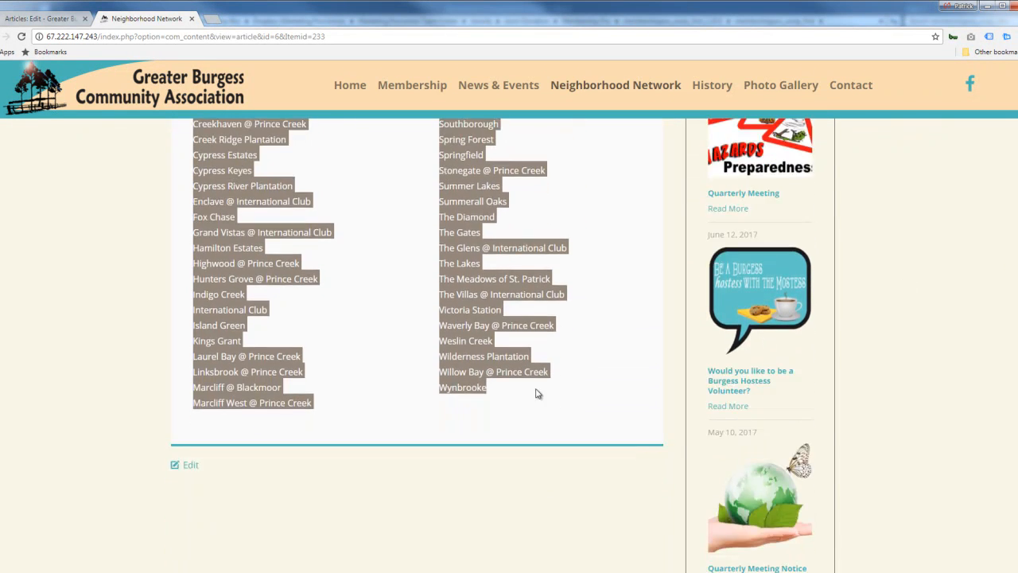
{"action": "left_click", "coordinate": [352, 409]}
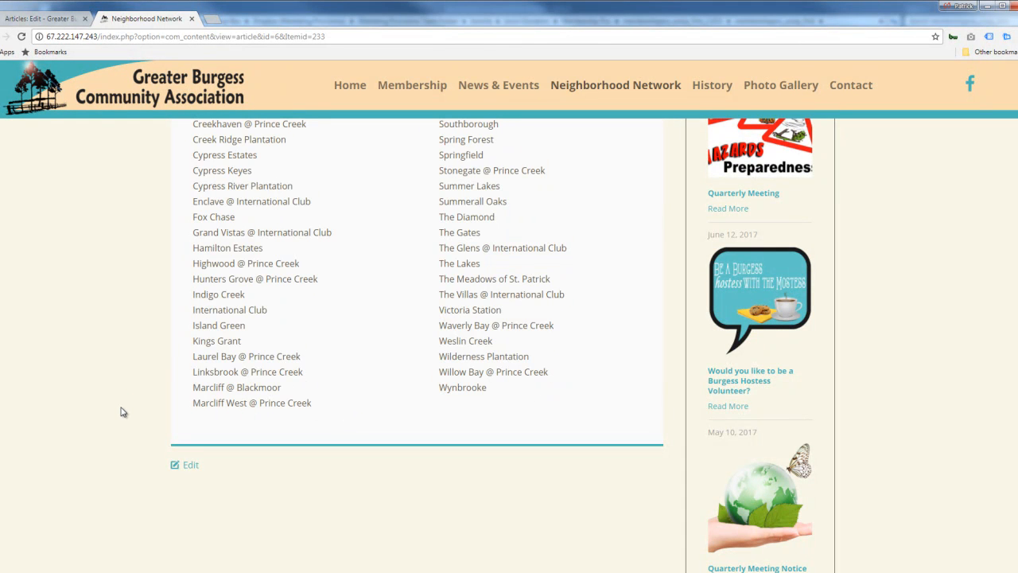
{"action": "scroll", "coordinate": [123, 412], "scroll_direction": "up", "scroll_amount": 2}
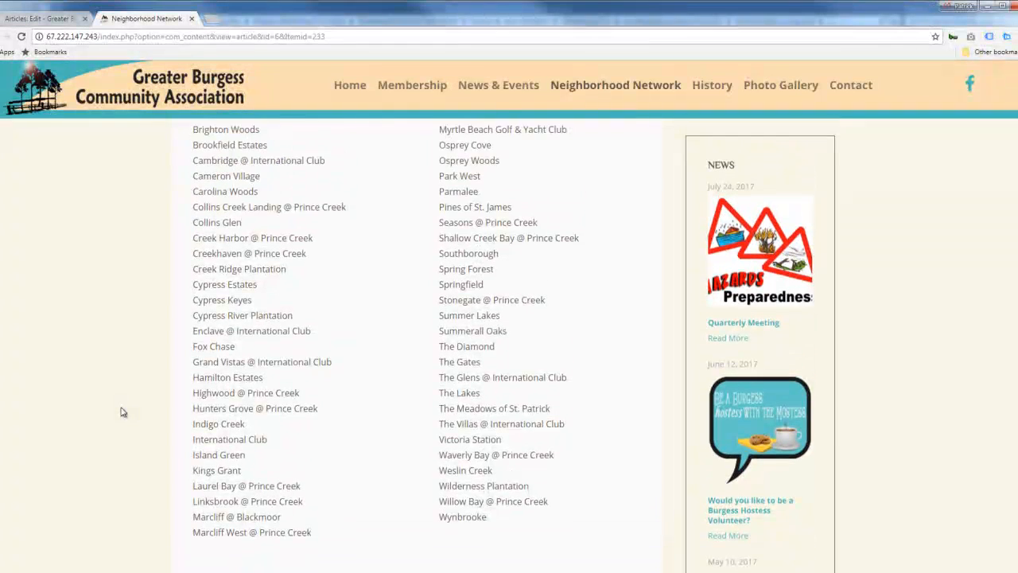
{"action": "scroll", "coordinate": [123, 412], "scroll_direction": "up", "scroll_amount": 2}
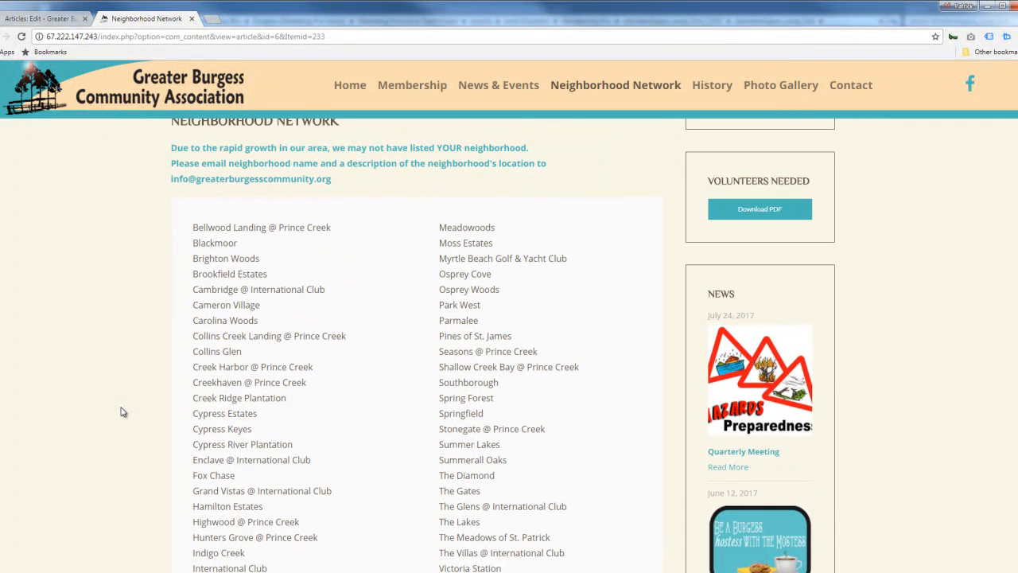
{"action": "scroll", "coordinate": [123, 412], "scroll_direction": "down", "scroll_amount": 1}
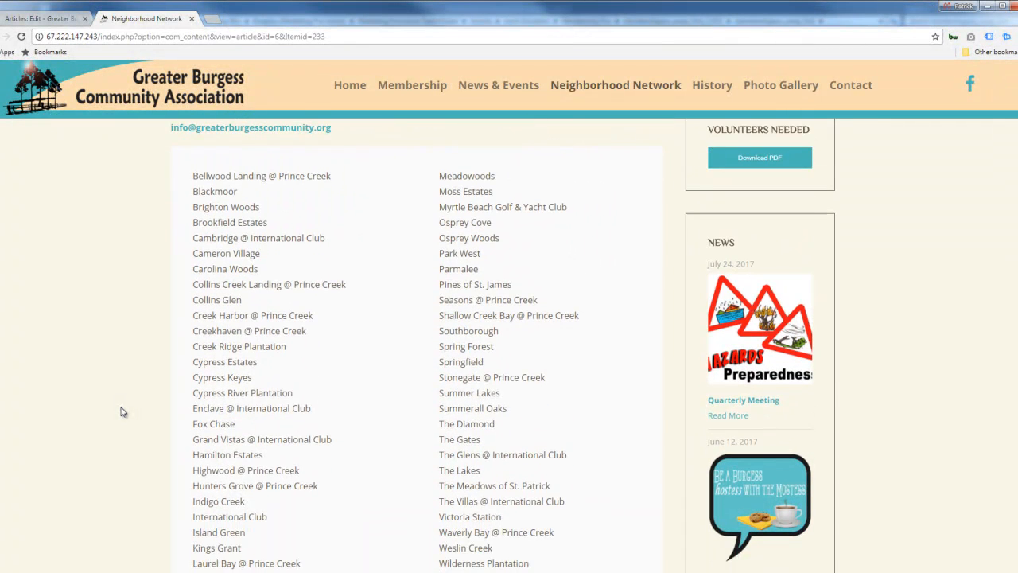
{"action": "scroll", "coordinate": [123, 412], "scroll_direction": "down", "scroll_amount": 1}
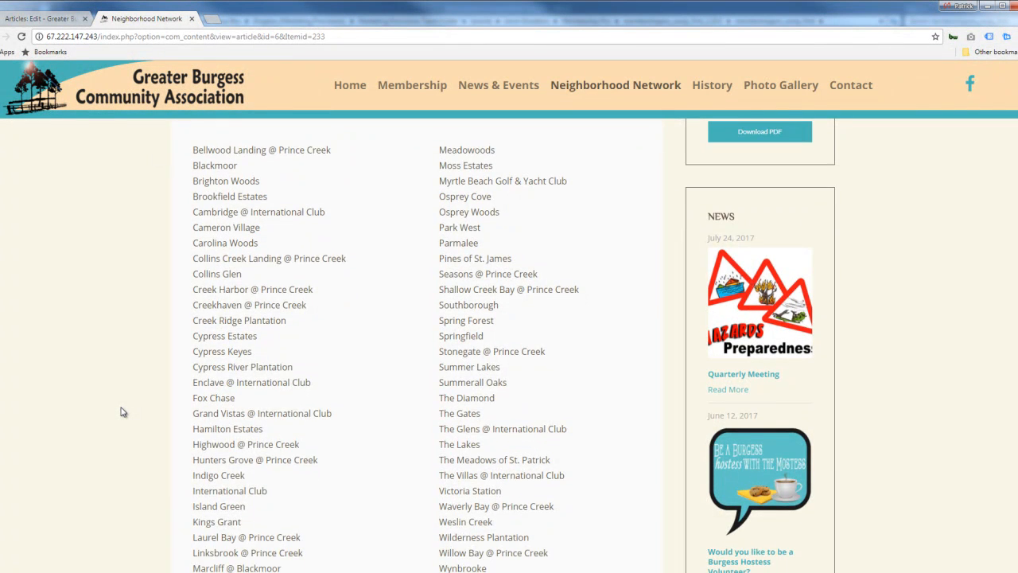
{"action": "scroll", "coordinate": [124, 412], "scroll_direction": "up", "scroll_amount": 3}
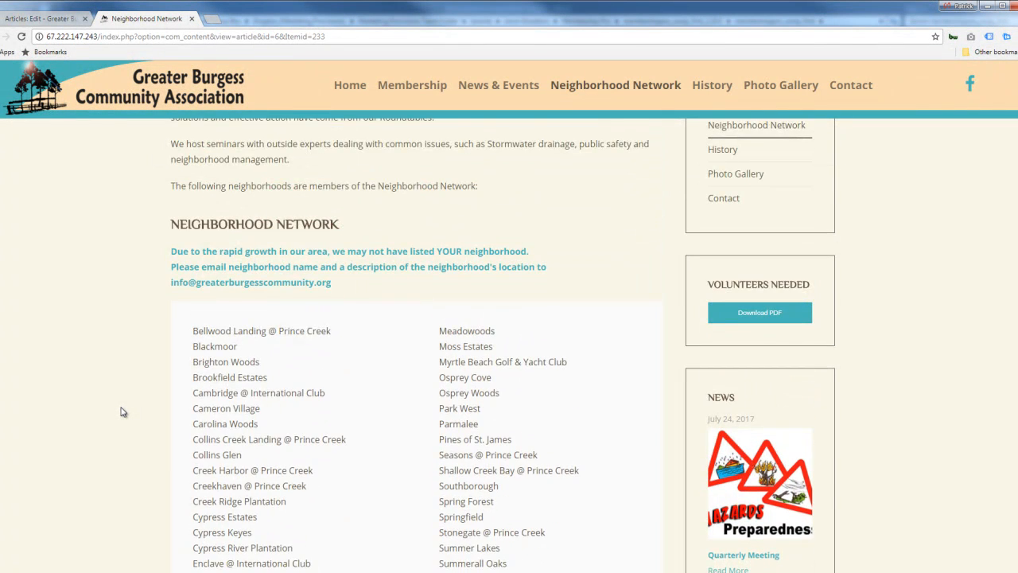
{"action": "scroll", "coordinate": [123, 412], "scroll_direction": "down", "scroll_amount": 1}
{"action": "scroll", "coordinate": [124, 412], "scroll_direction": "down", "scroll_amount": 3}
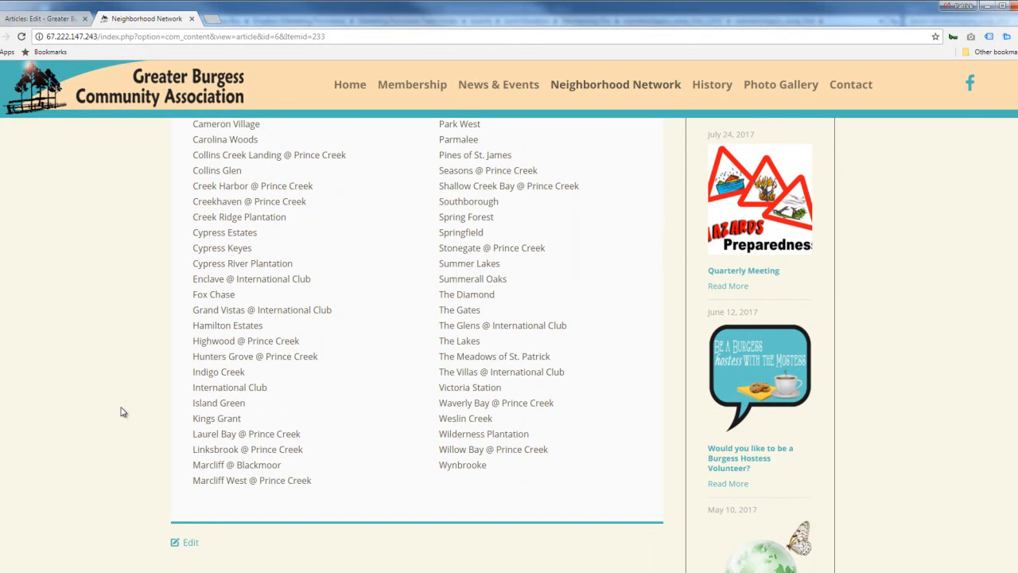
{"action": "scroll", "coordinate": [123, 412], "scroll_direction": "up", "scroll_amount": 1}
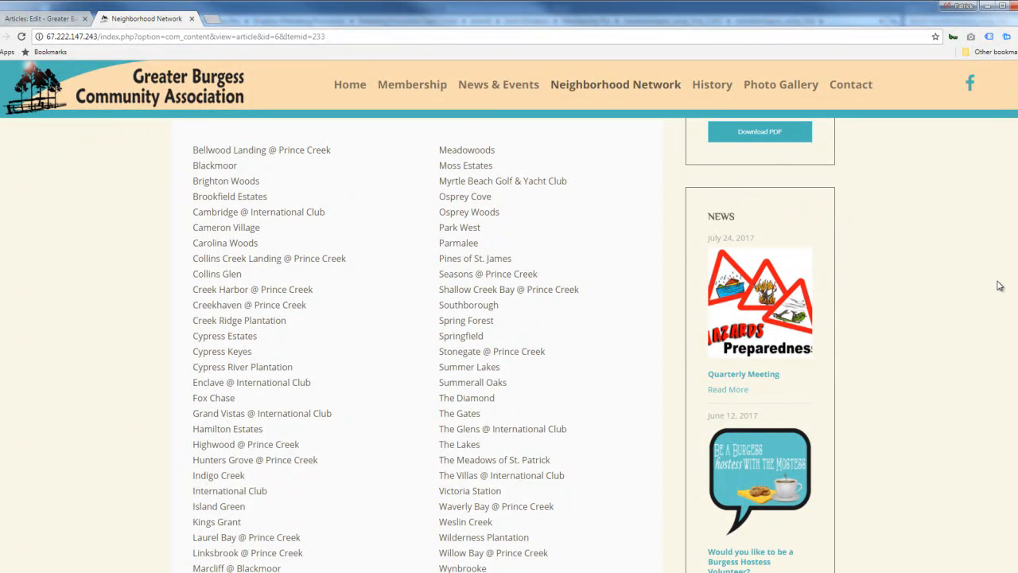
Close the Neighborhood Network article without saving and look over the EasyBlog and RSForm! Pro component options
{"action": "left_click", "coordinate": [44, 17]}
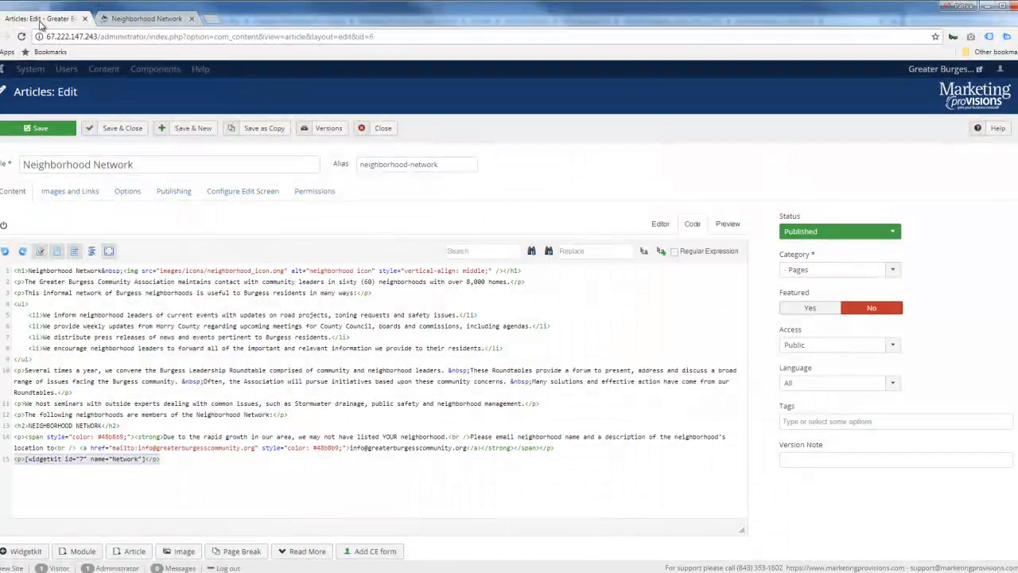
{"action": "left_click", "coordinate": [597, 345]}
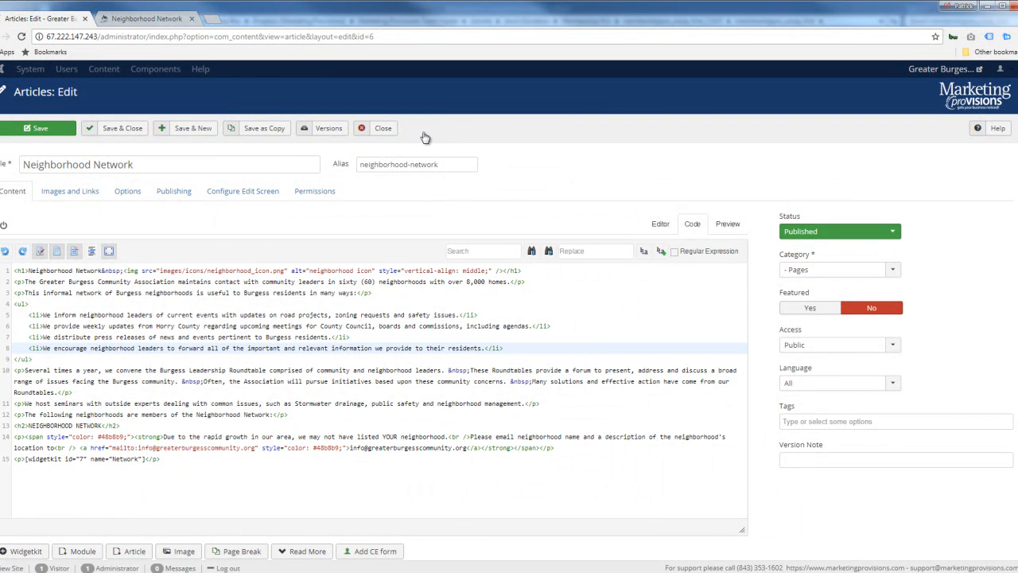
{"action": "left_click", "coordinate": [384, 129]}
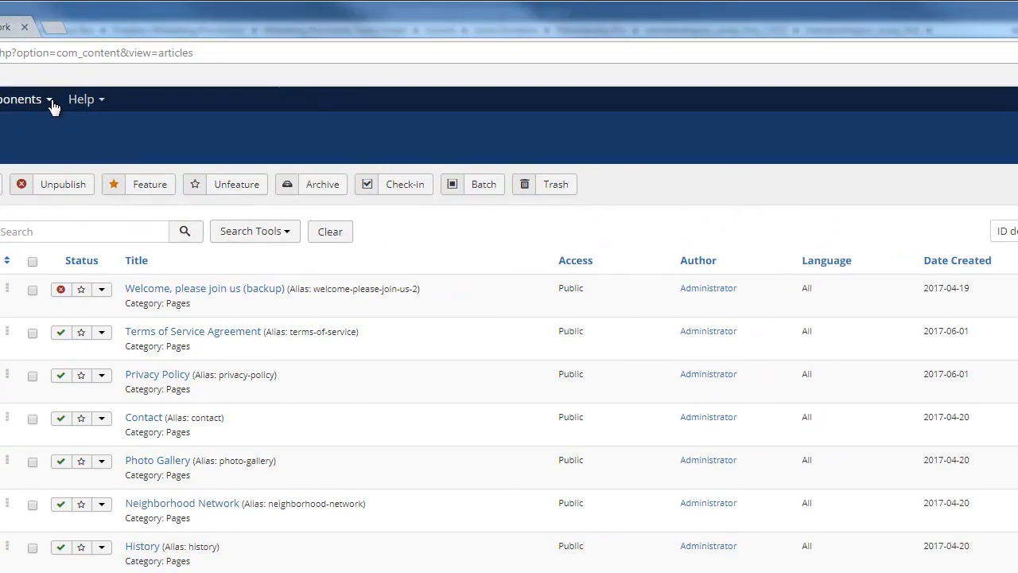
{"action": "left_click", "coordinate": [46, 100]}
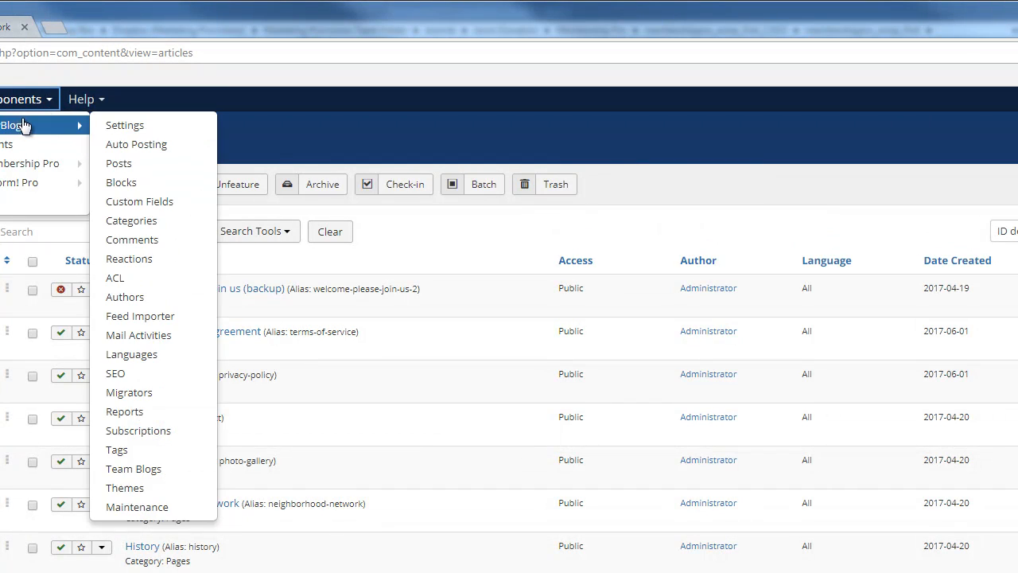
{"action": "mouse_move", "coordinate": [6, 185]}
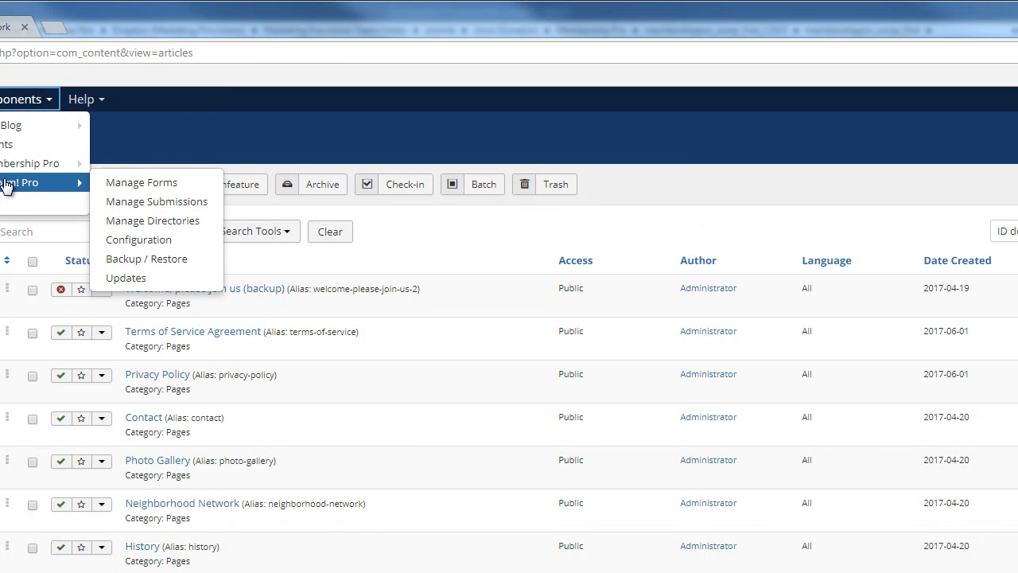